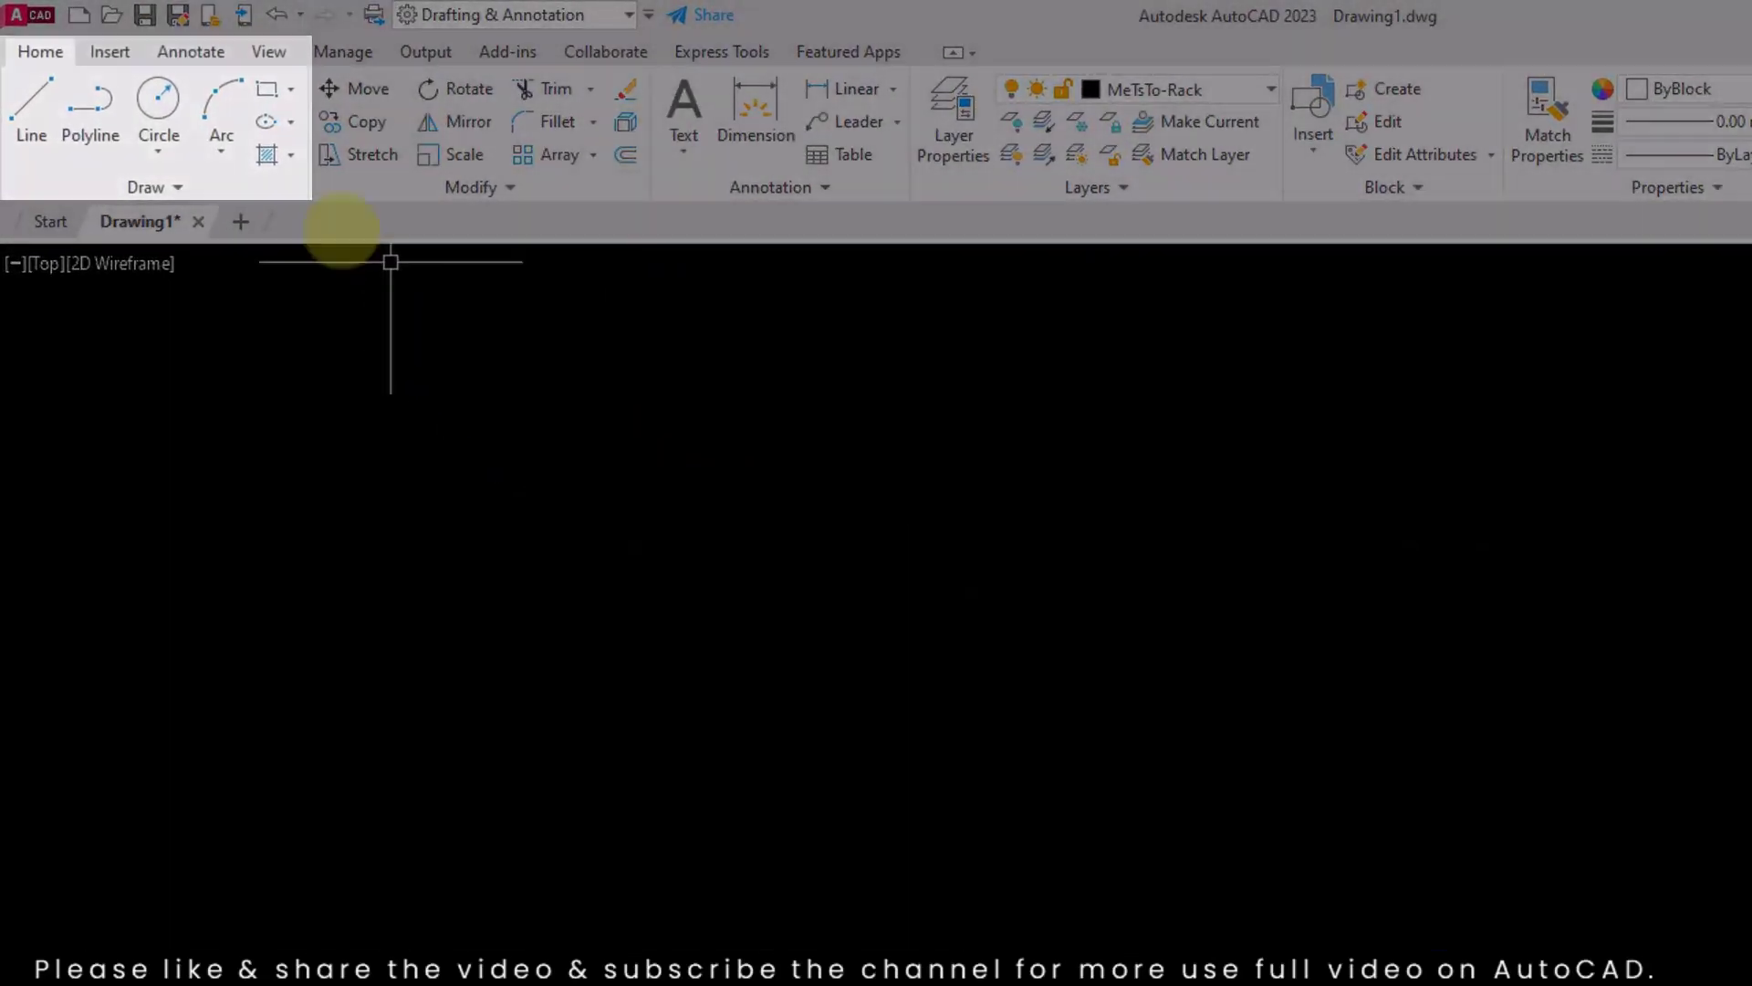
Start the LINE command (L) with Dynamic Input turned on
{"action": "left_click_drag", "start_coordinate": [287, 187], "coordinate": [352, 516]}
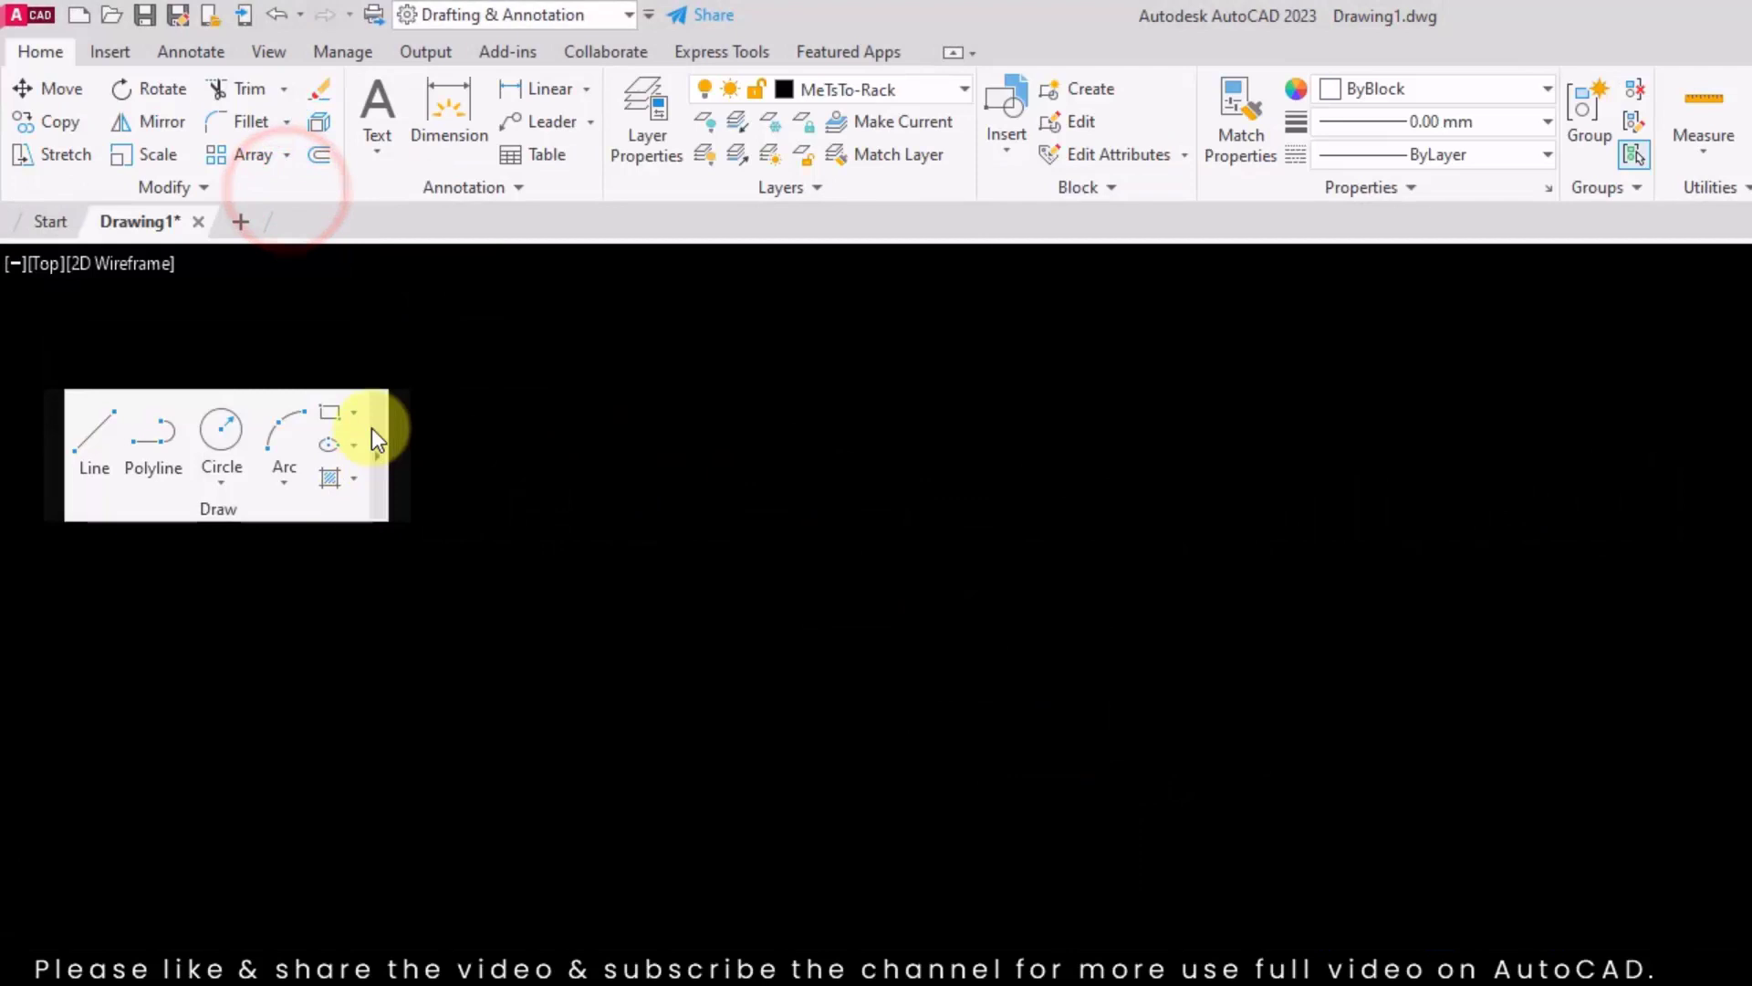
{"action": "left_click", "coordinate": [398, 398]}
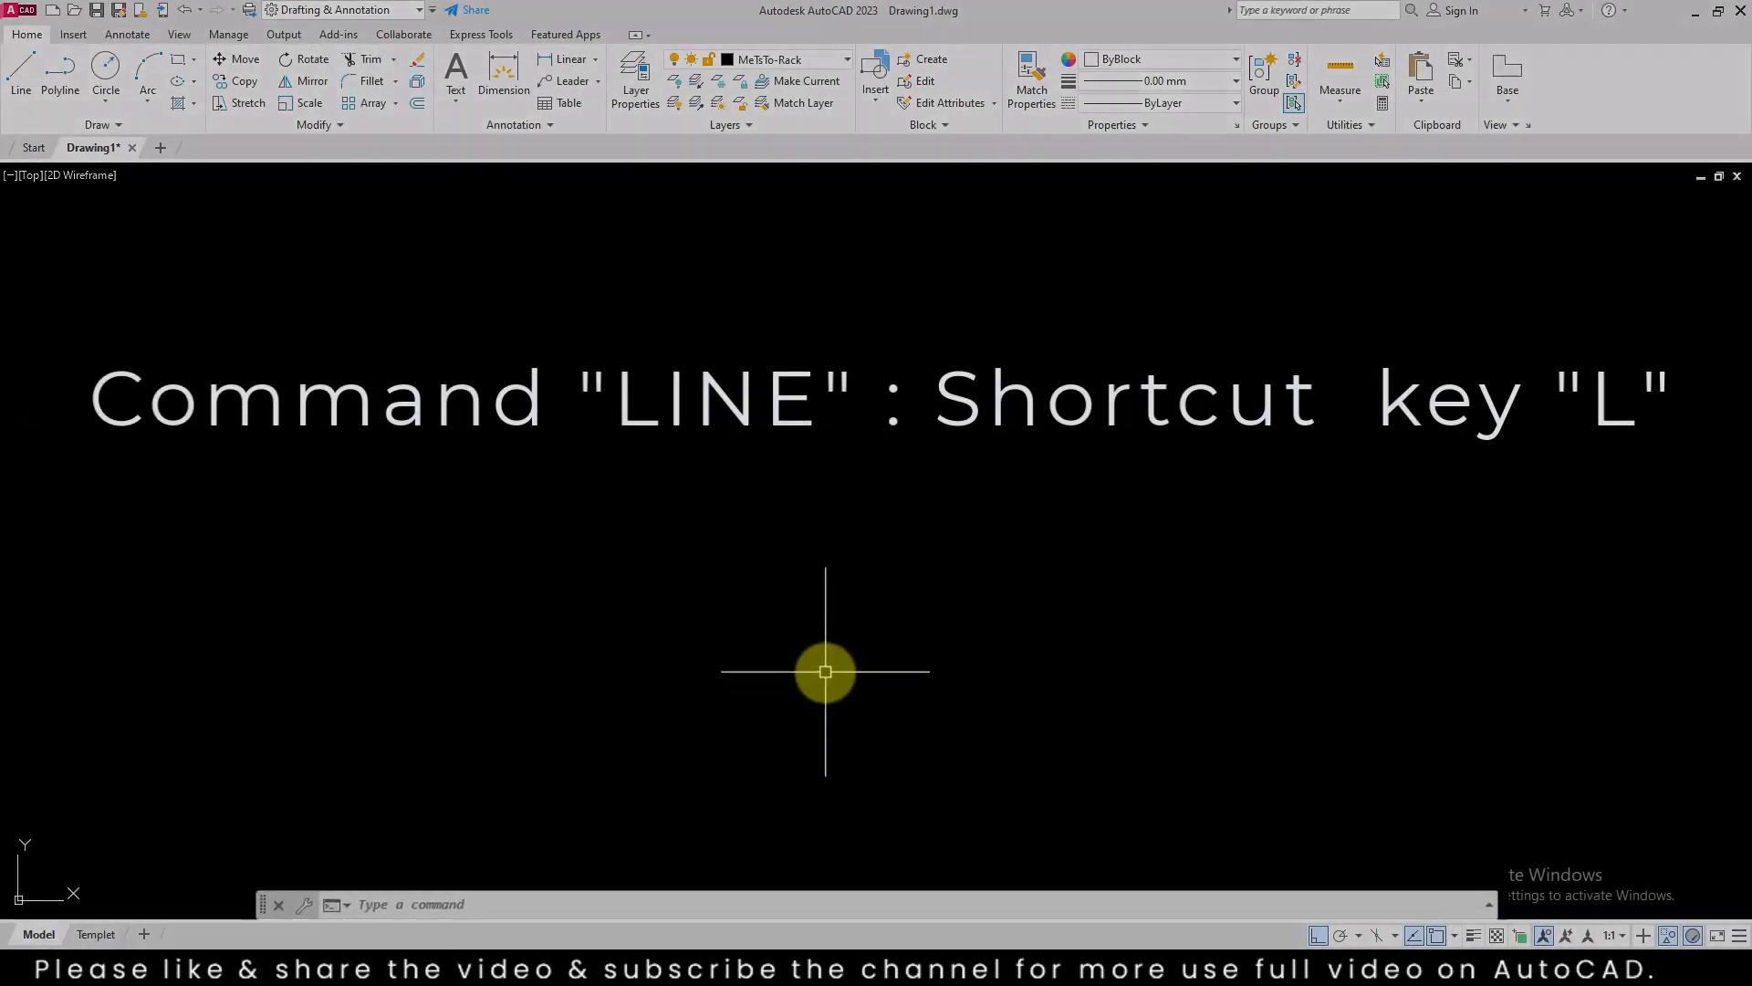
{"action": "type", "text": "L"}
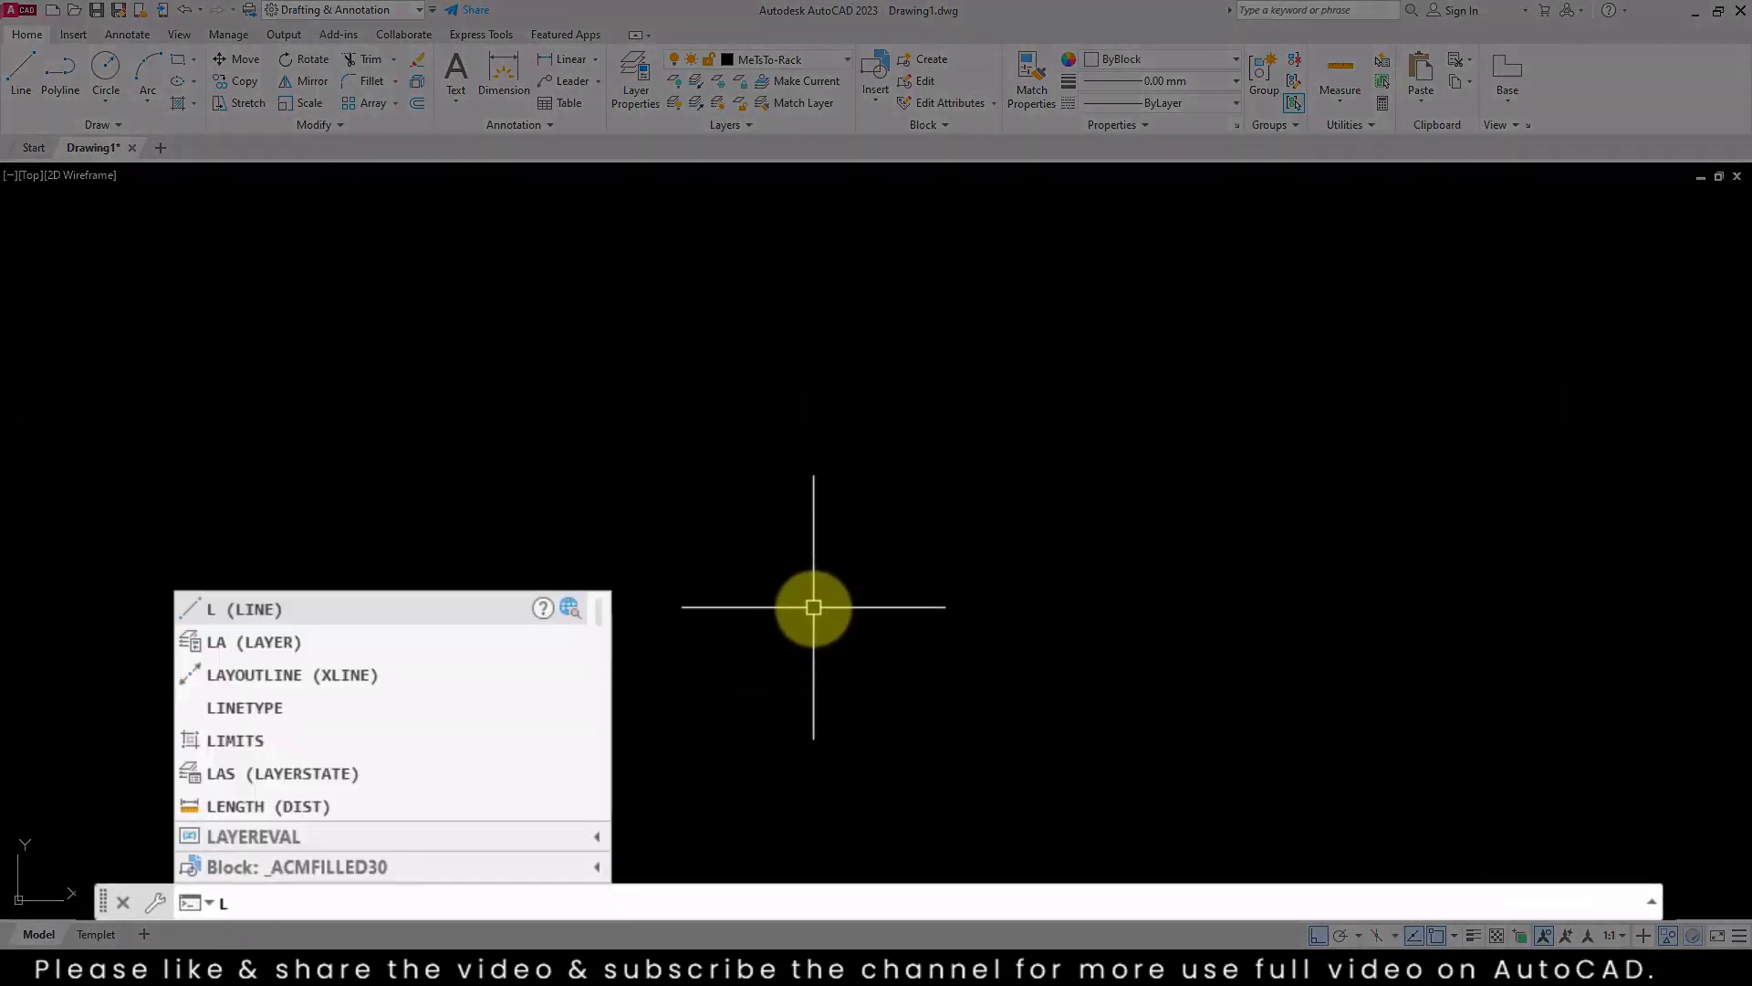
{"action": "key", "text": "Return"}
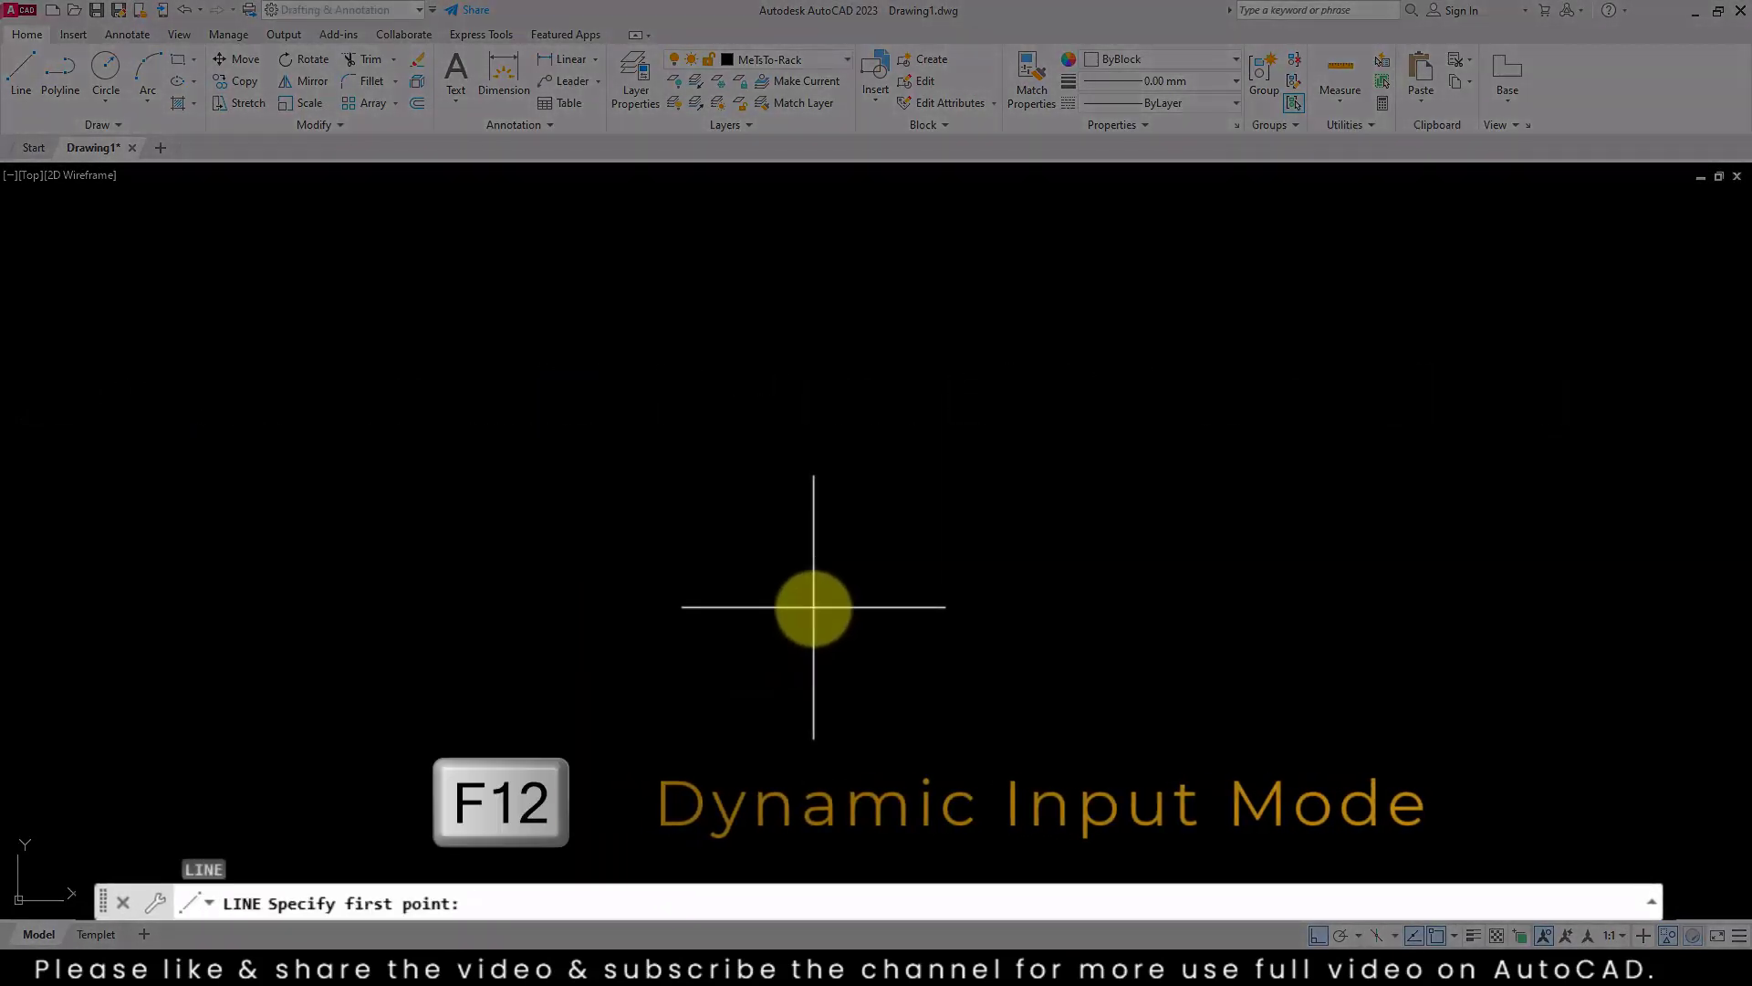
{"action": "key", "text": "F12"}
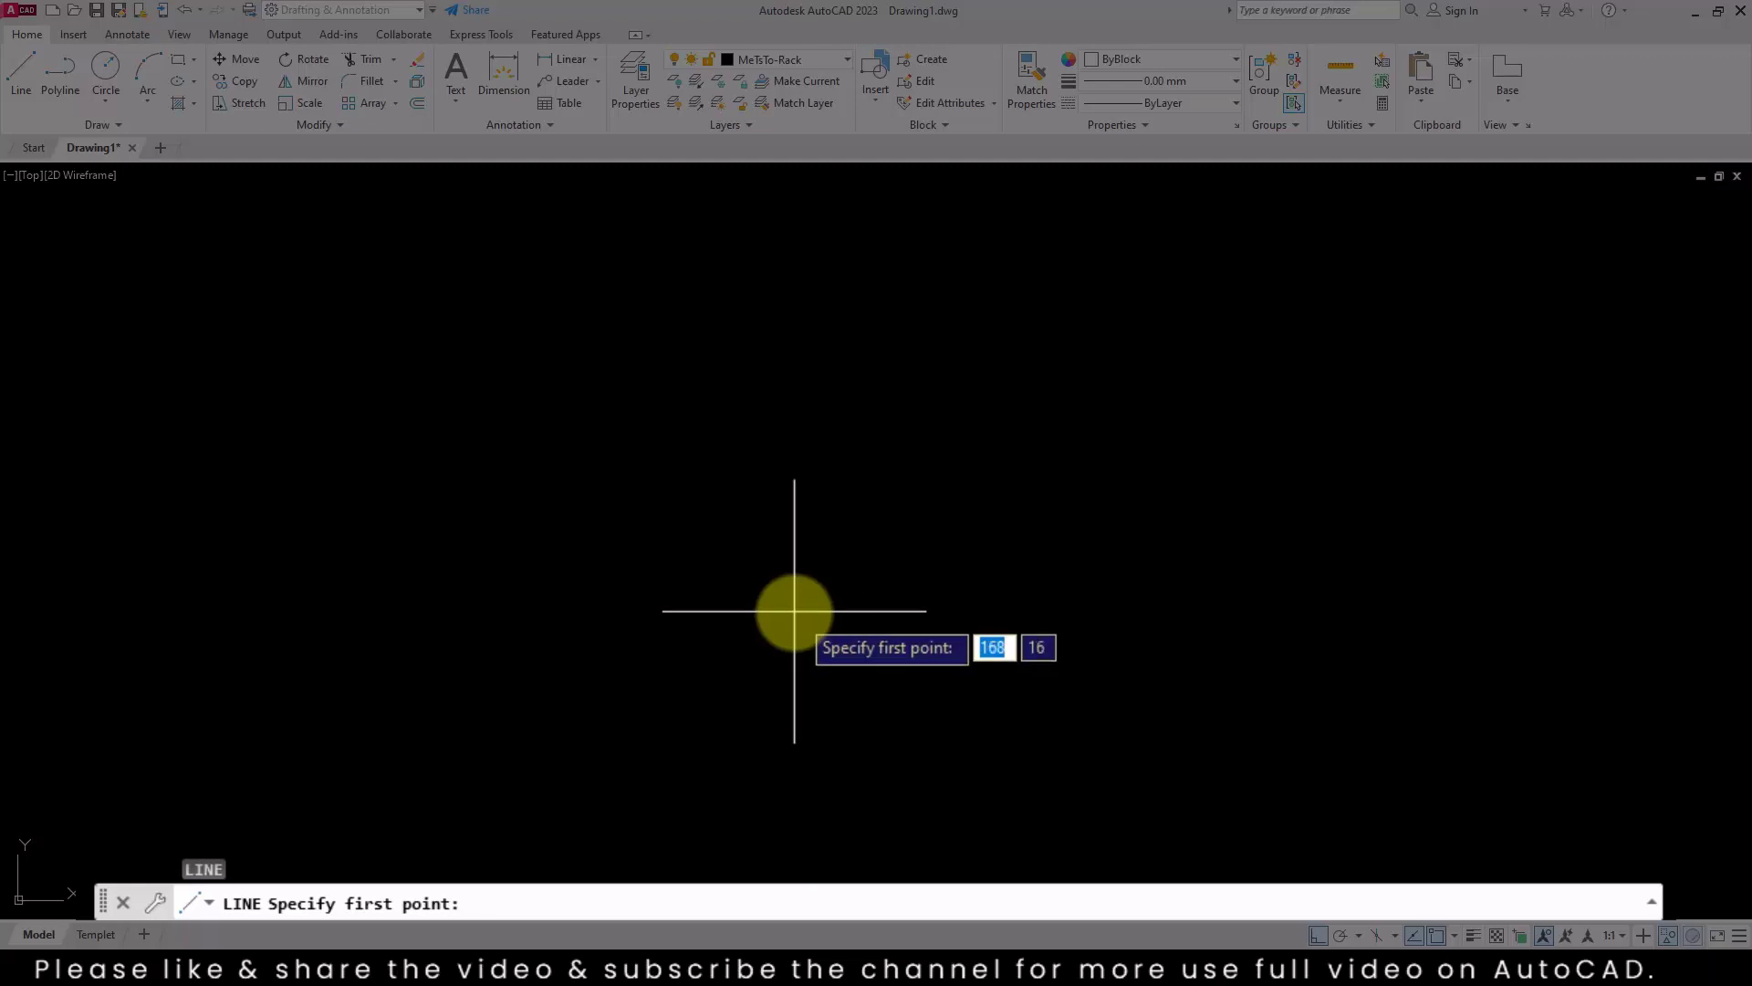
Undo a stray point and set the line's first point at 180,20
{"action": "left_click", "coordinate": [794, 610]}
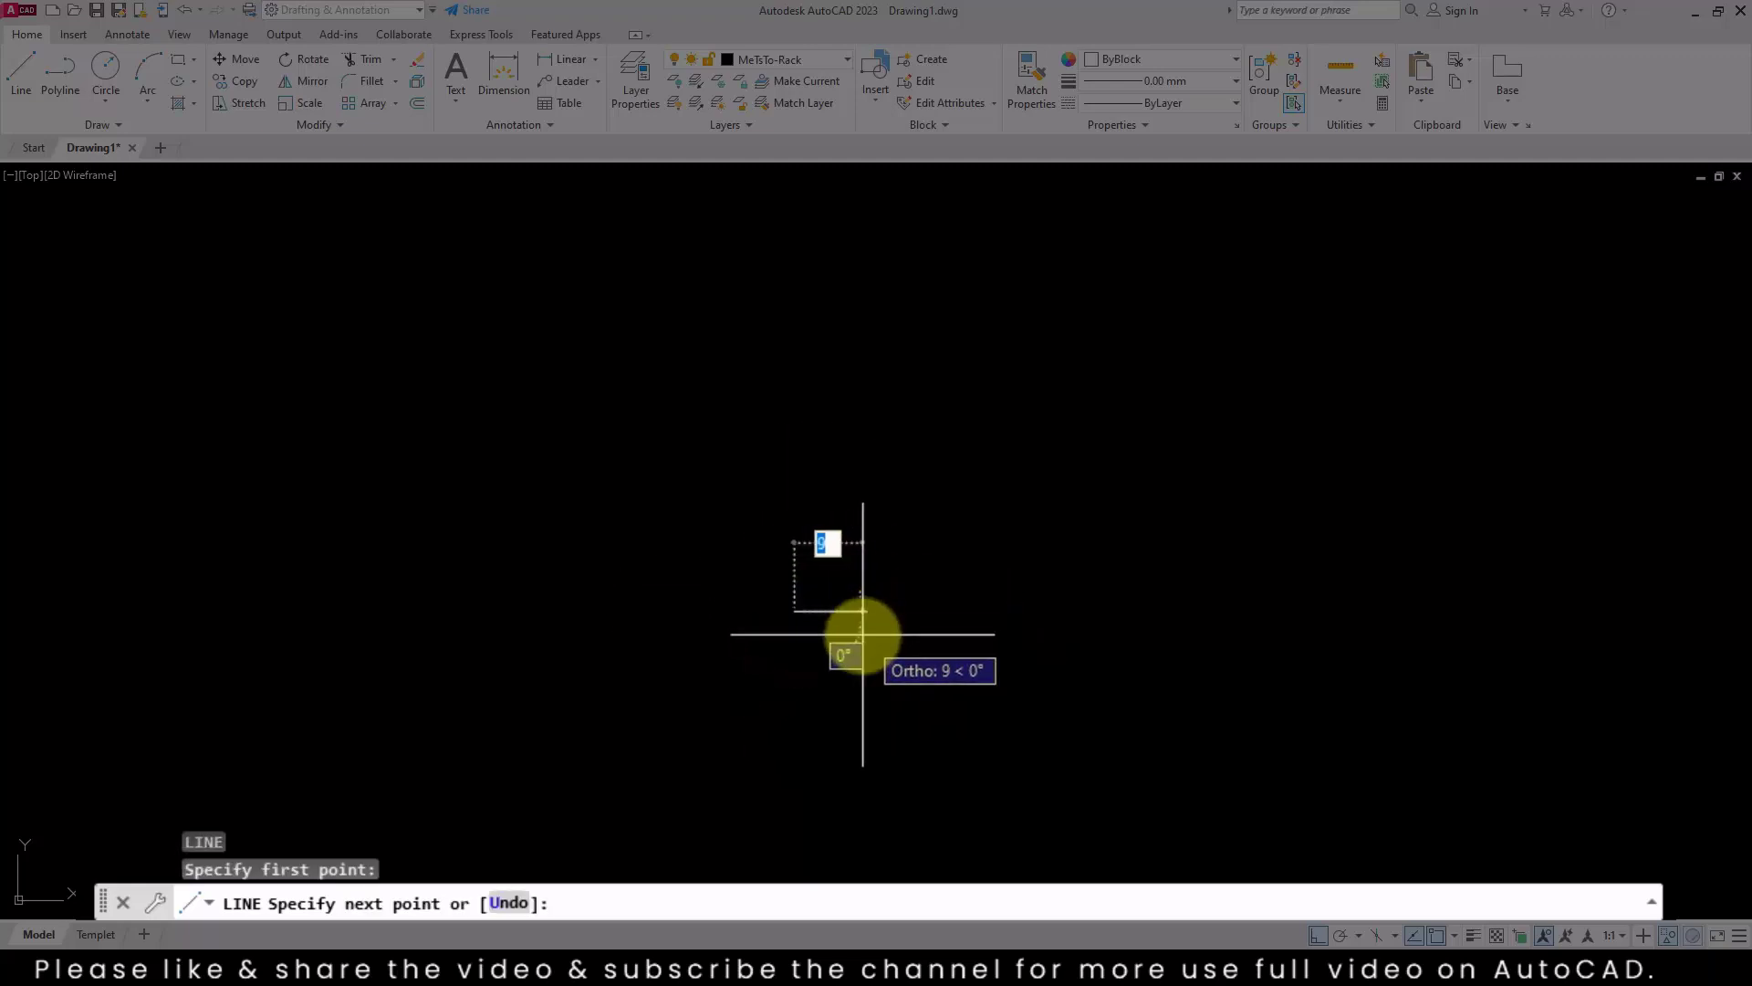
{"action": "key", "text": "ctrl+z"}
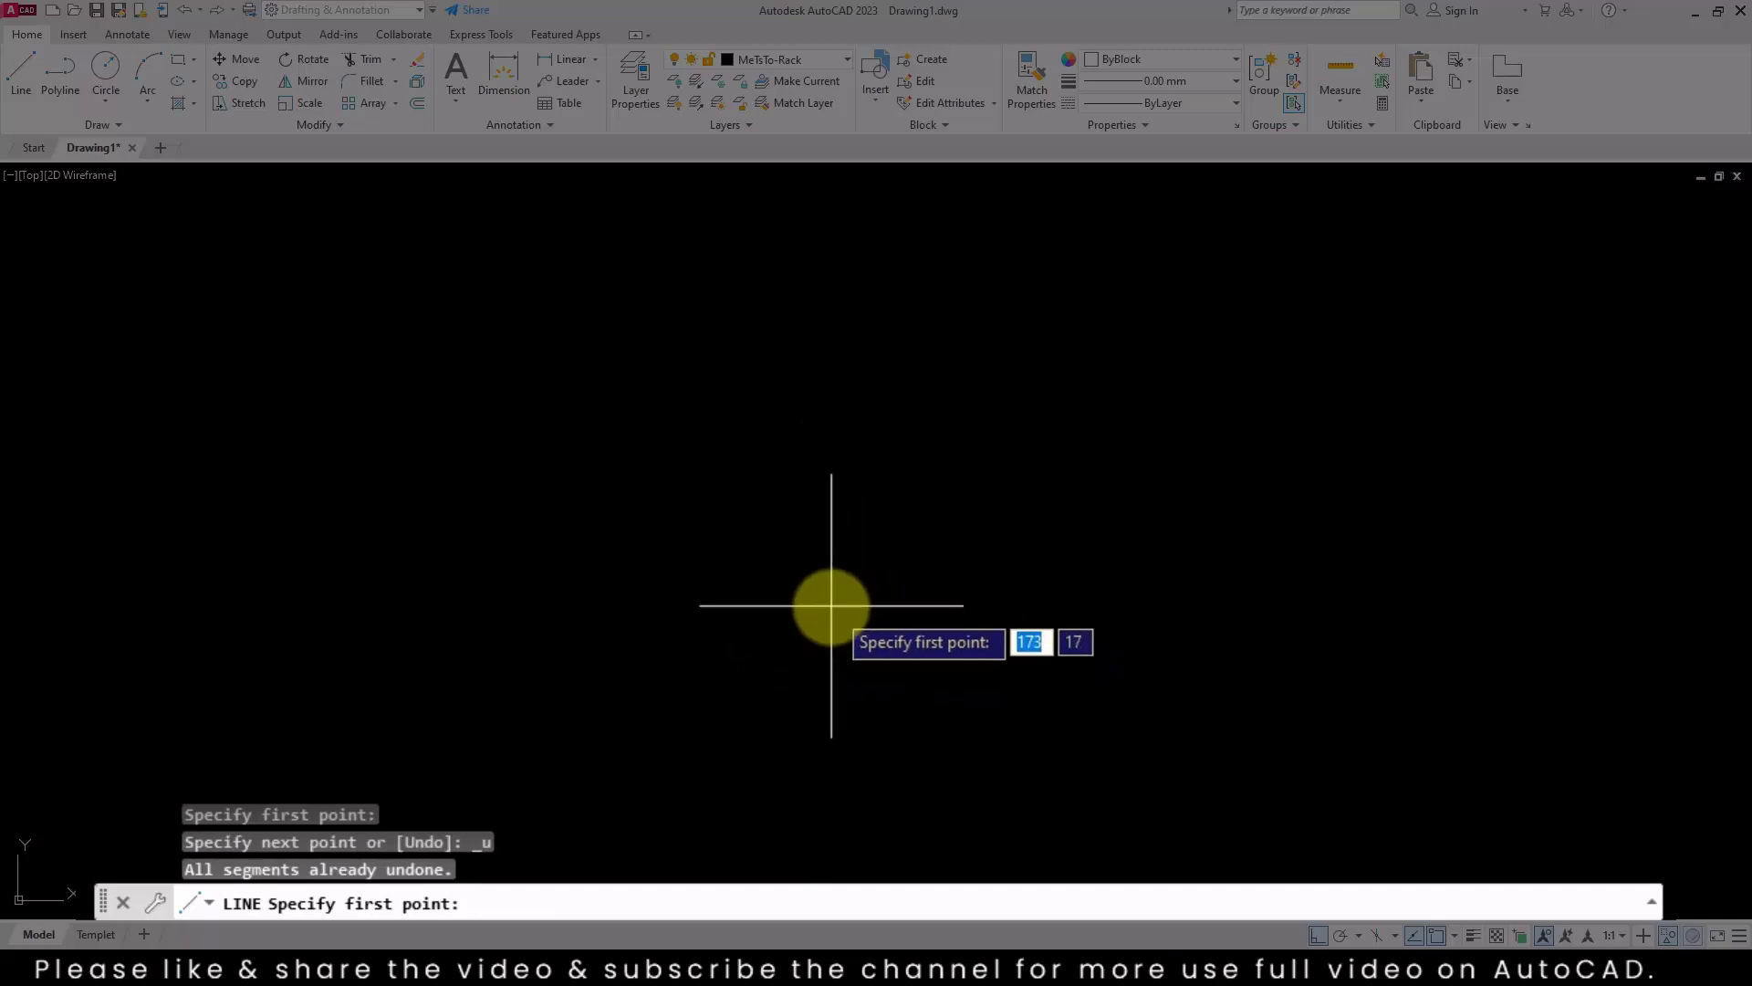
{"action": "type", "text": "180"}
{"action": "key", "text": "Tab"}
{"action": "type", "text": "2"}
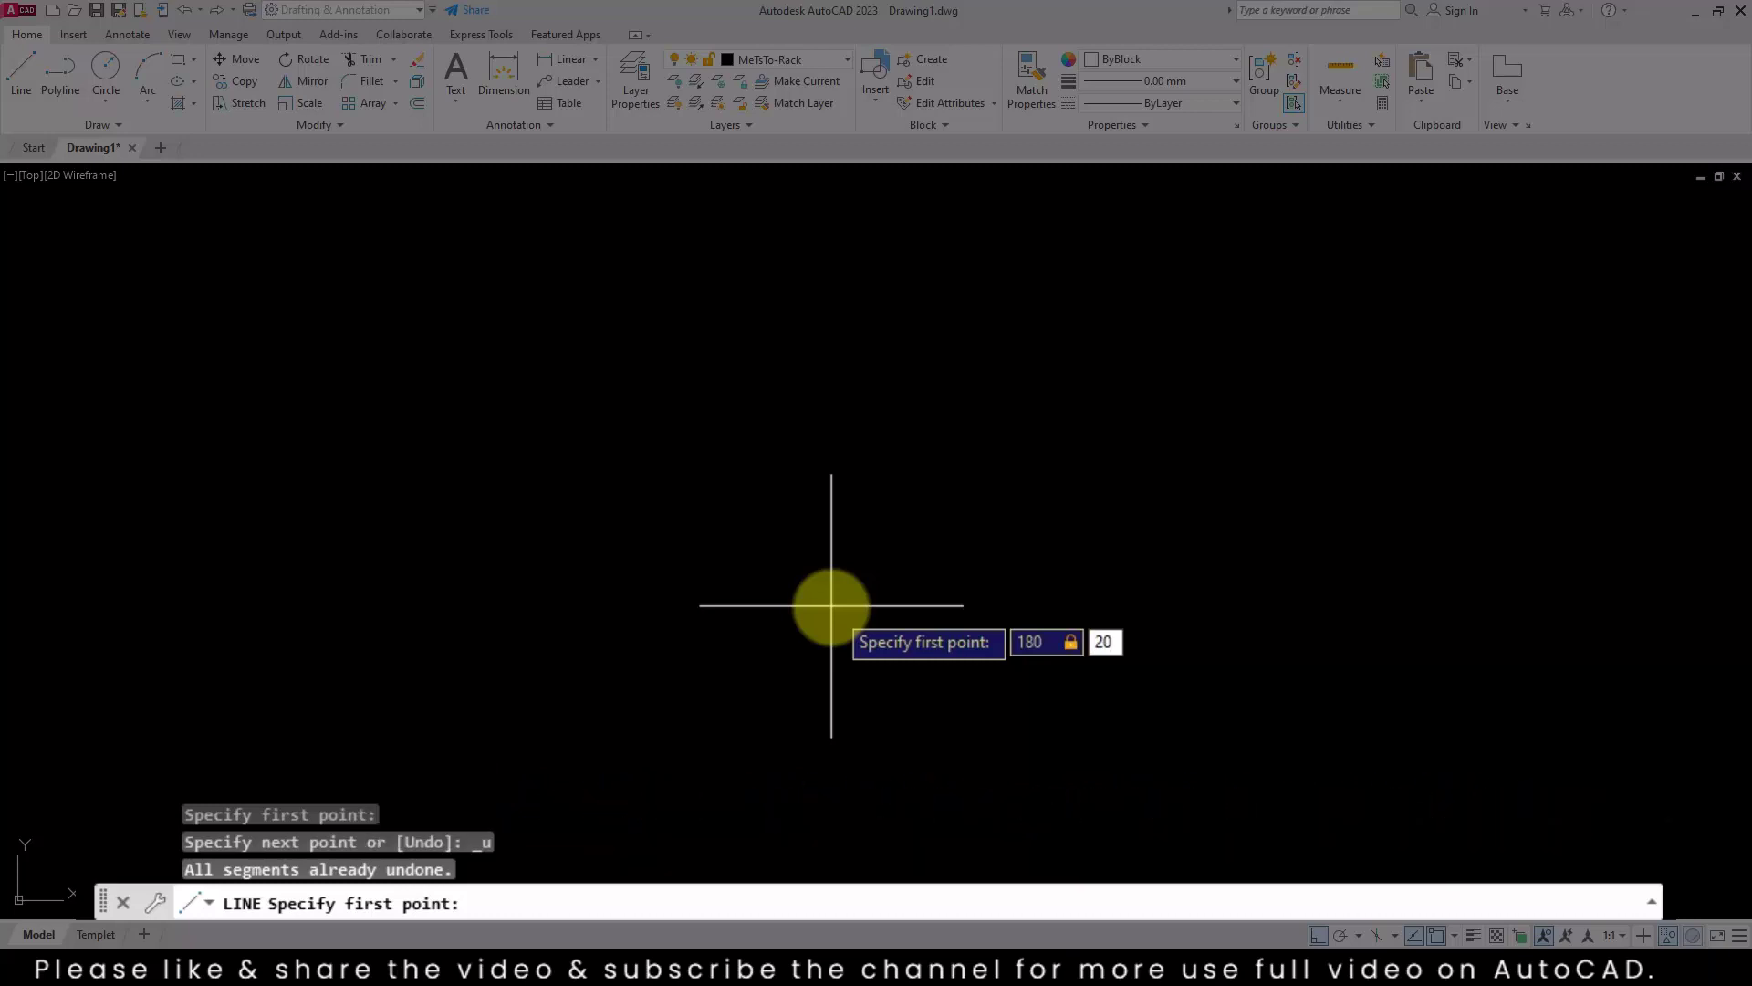
{"action": "key", "text": "Return"}
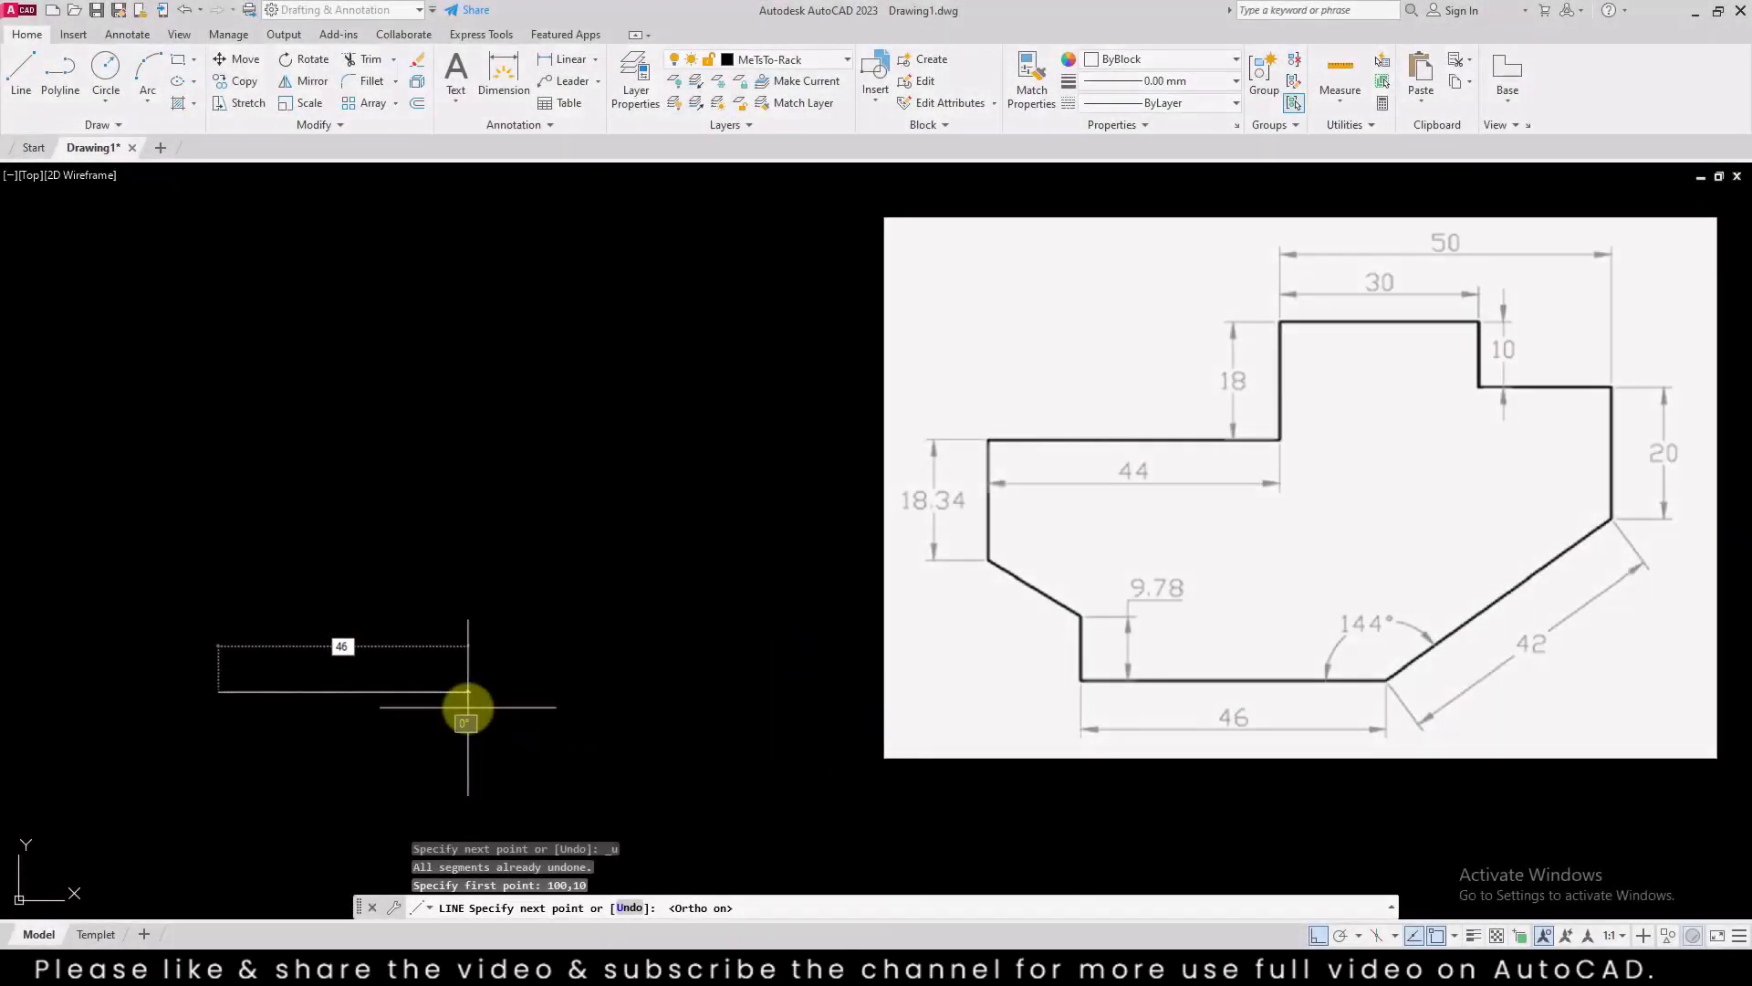
Draw the 46-unit horizontal base segment, end LINE, and restart it from its right end
{"action": "key", "text": "Return"}
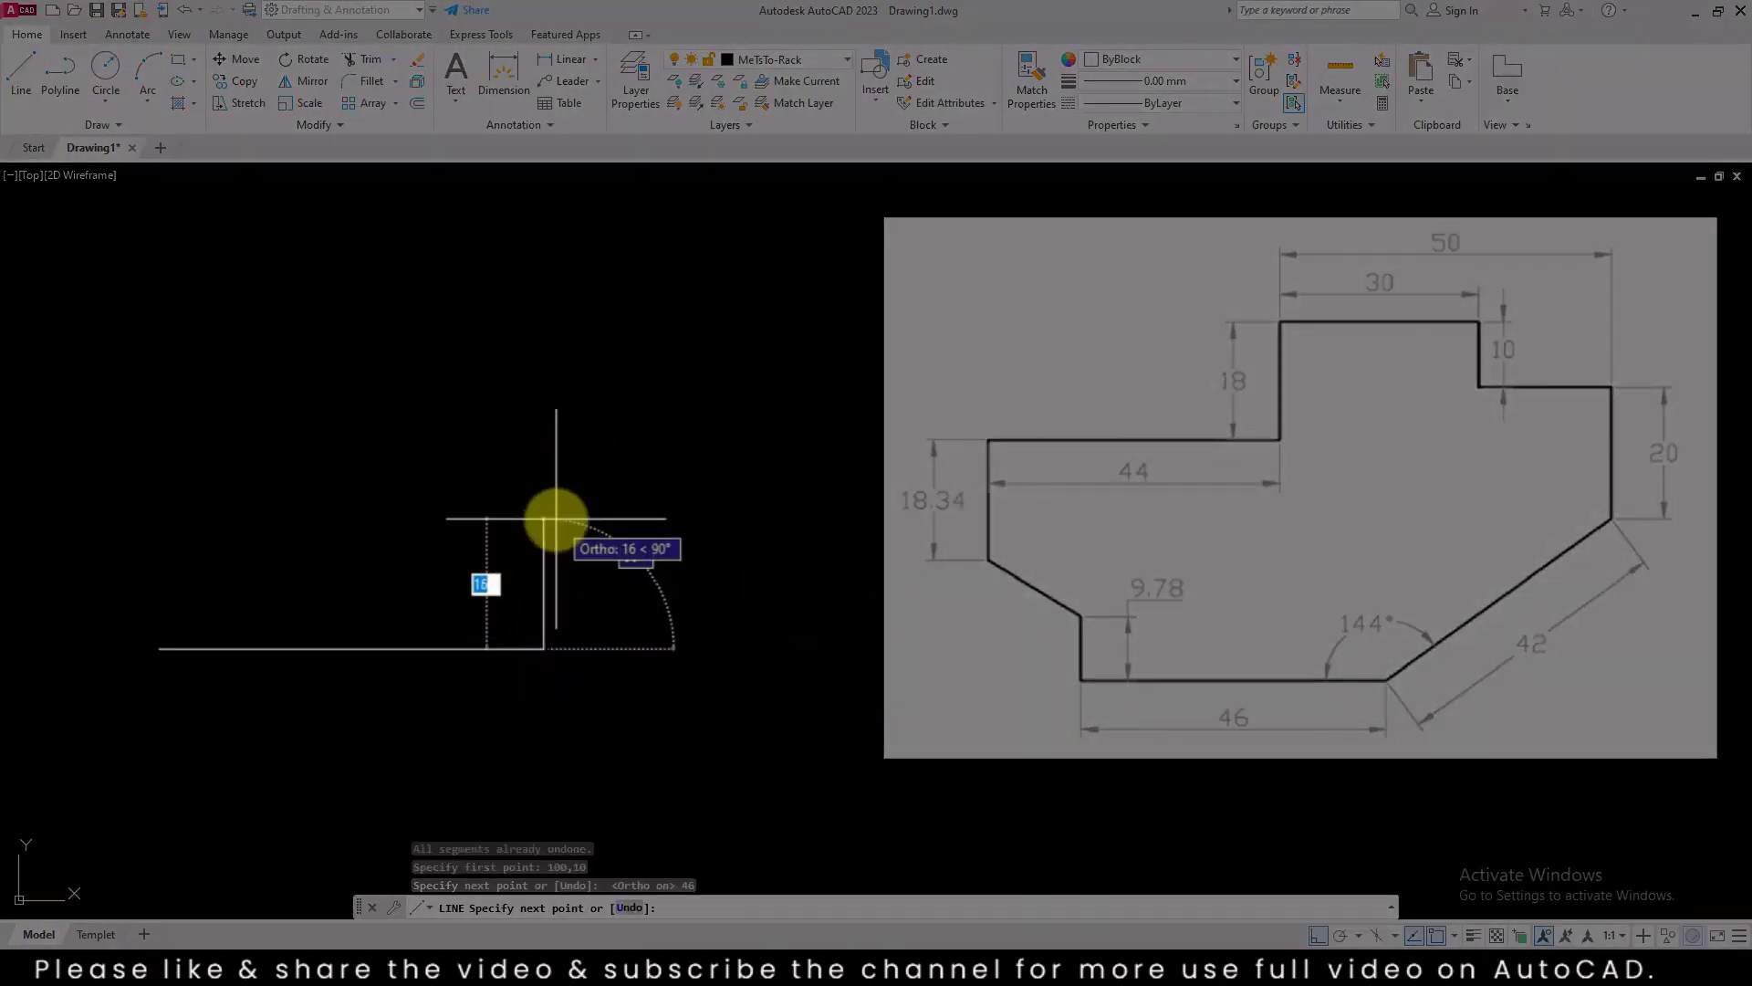
{"action": "key", "text": "Return"}
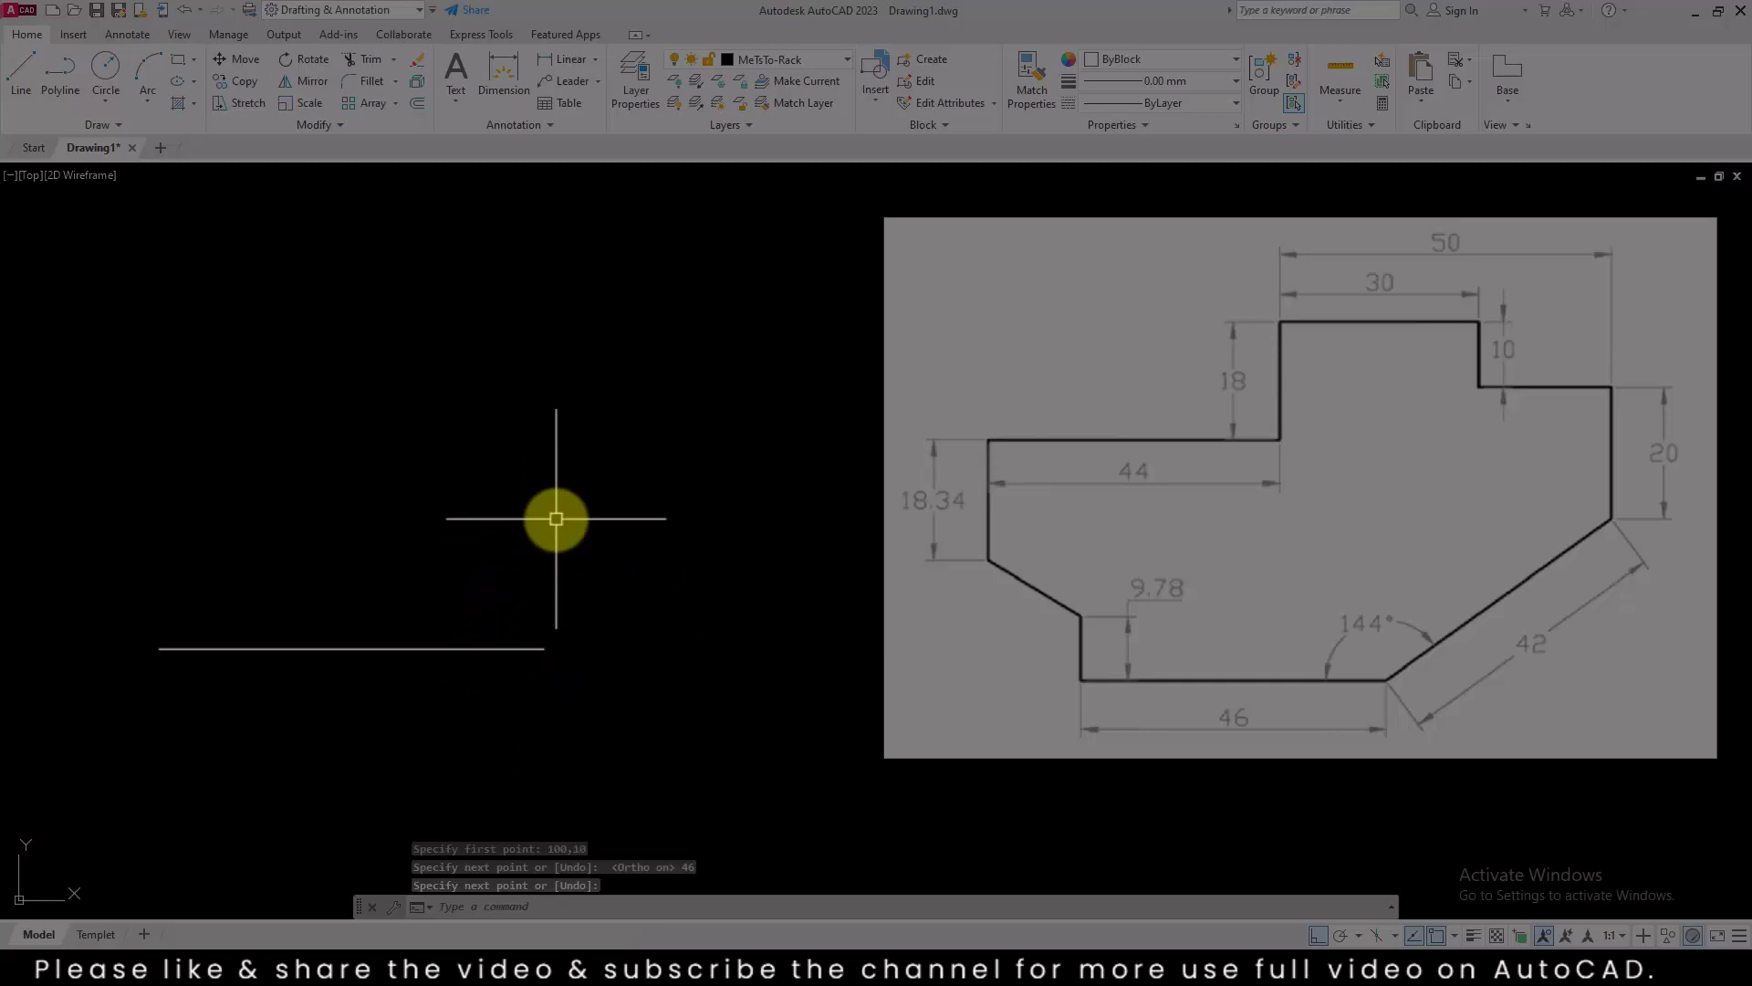
{"action": "key", "text": "Return"}
{"action": "key", "text": "Return"}
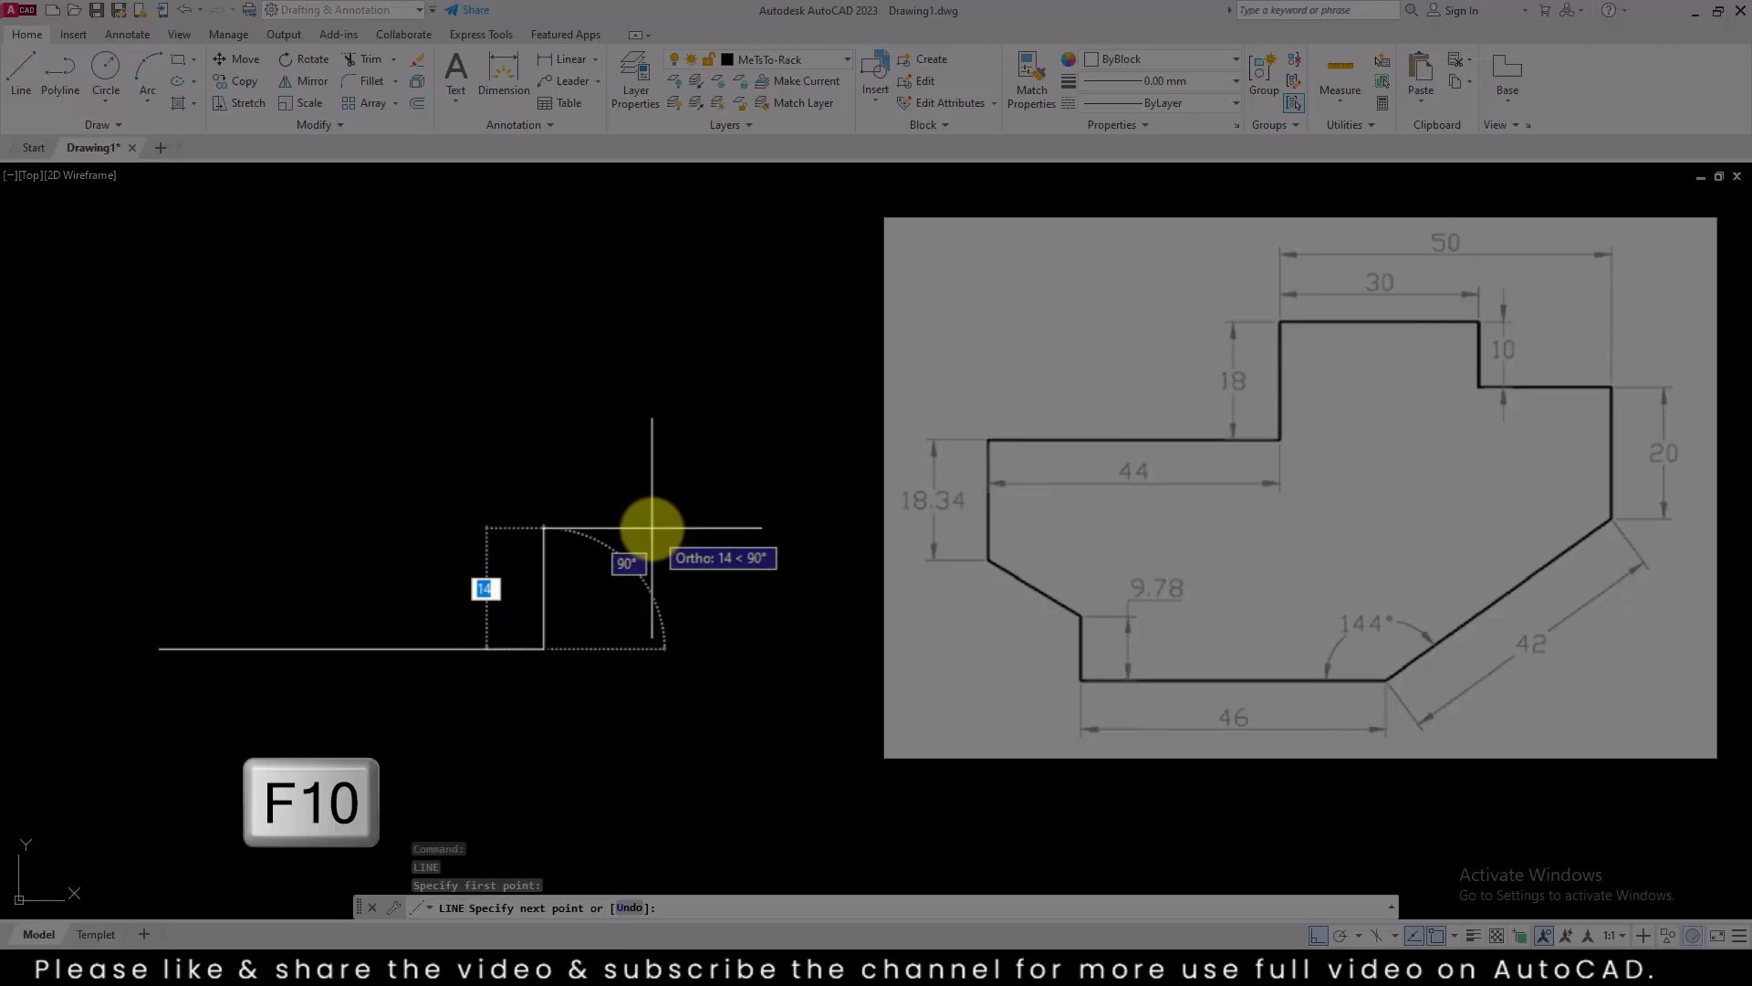
With polar tracking on, draw a 42-unit segment at 36° from the base line's end
{"action": "key", "text": "F10"}
{"action": "scroll", "coordinate": [652, 528], "scroll_direction": "down", "scroll_amount": 2}
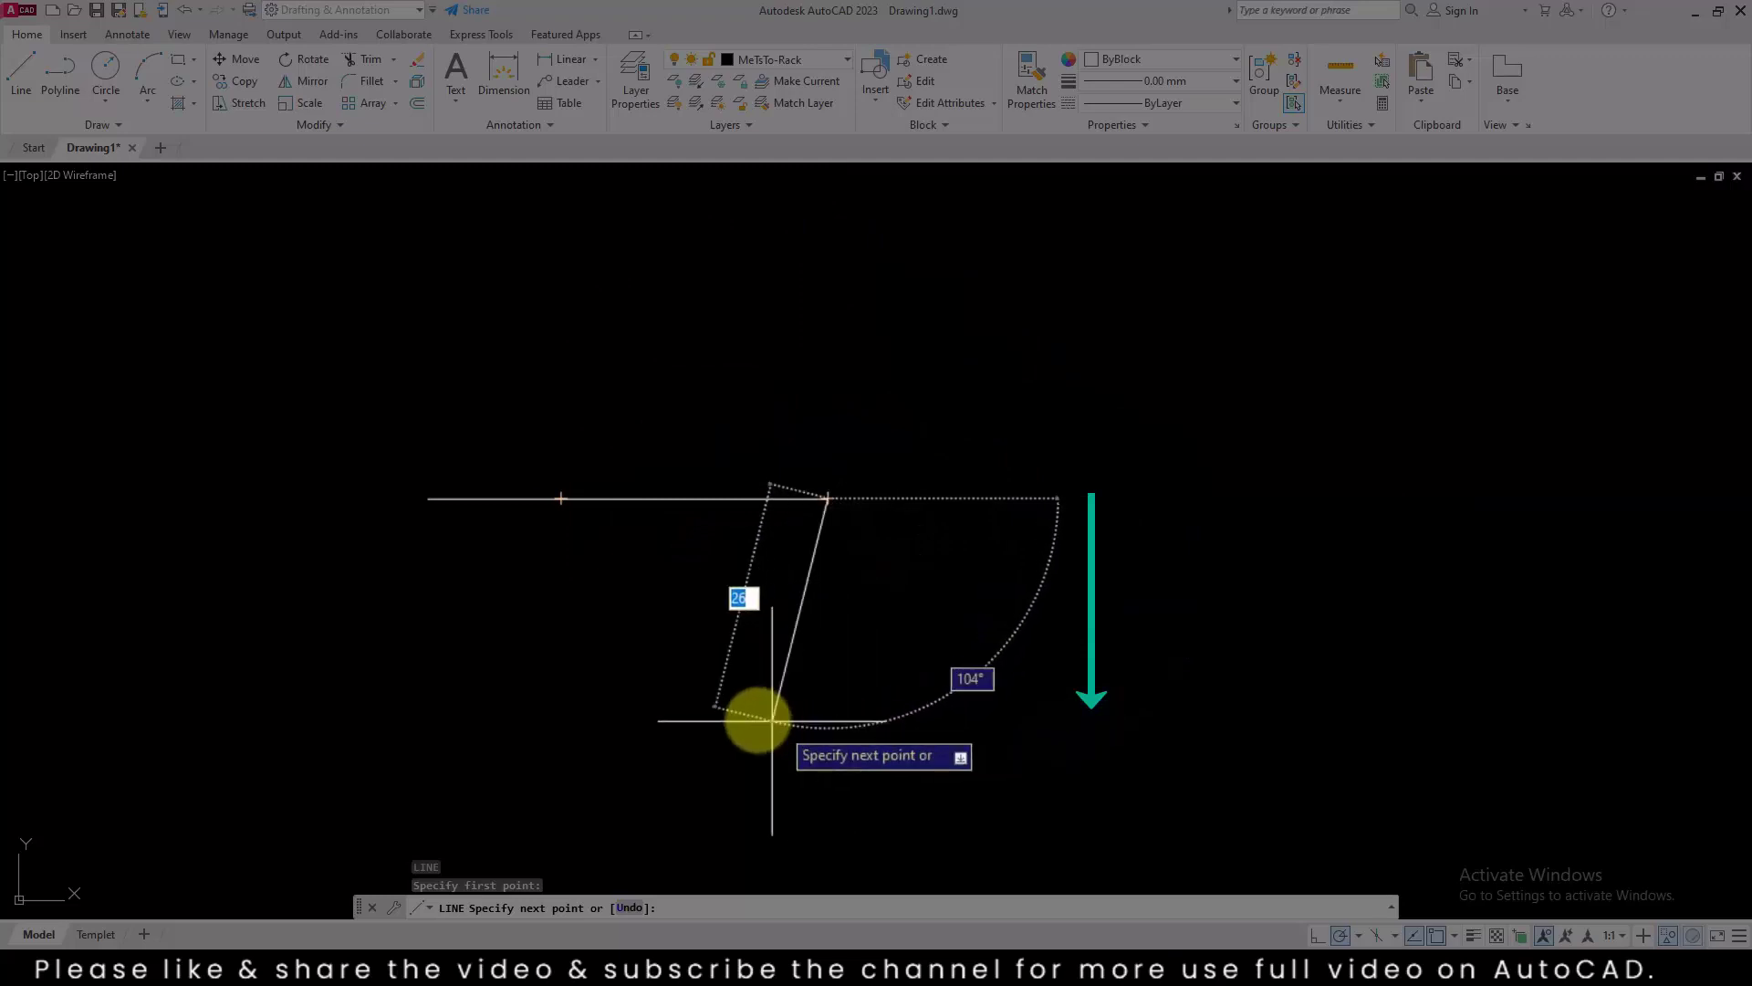
{"action": "scroll", "coordinate": [639, 507], "scroll_direction": "down", "scroll_amount": 1}
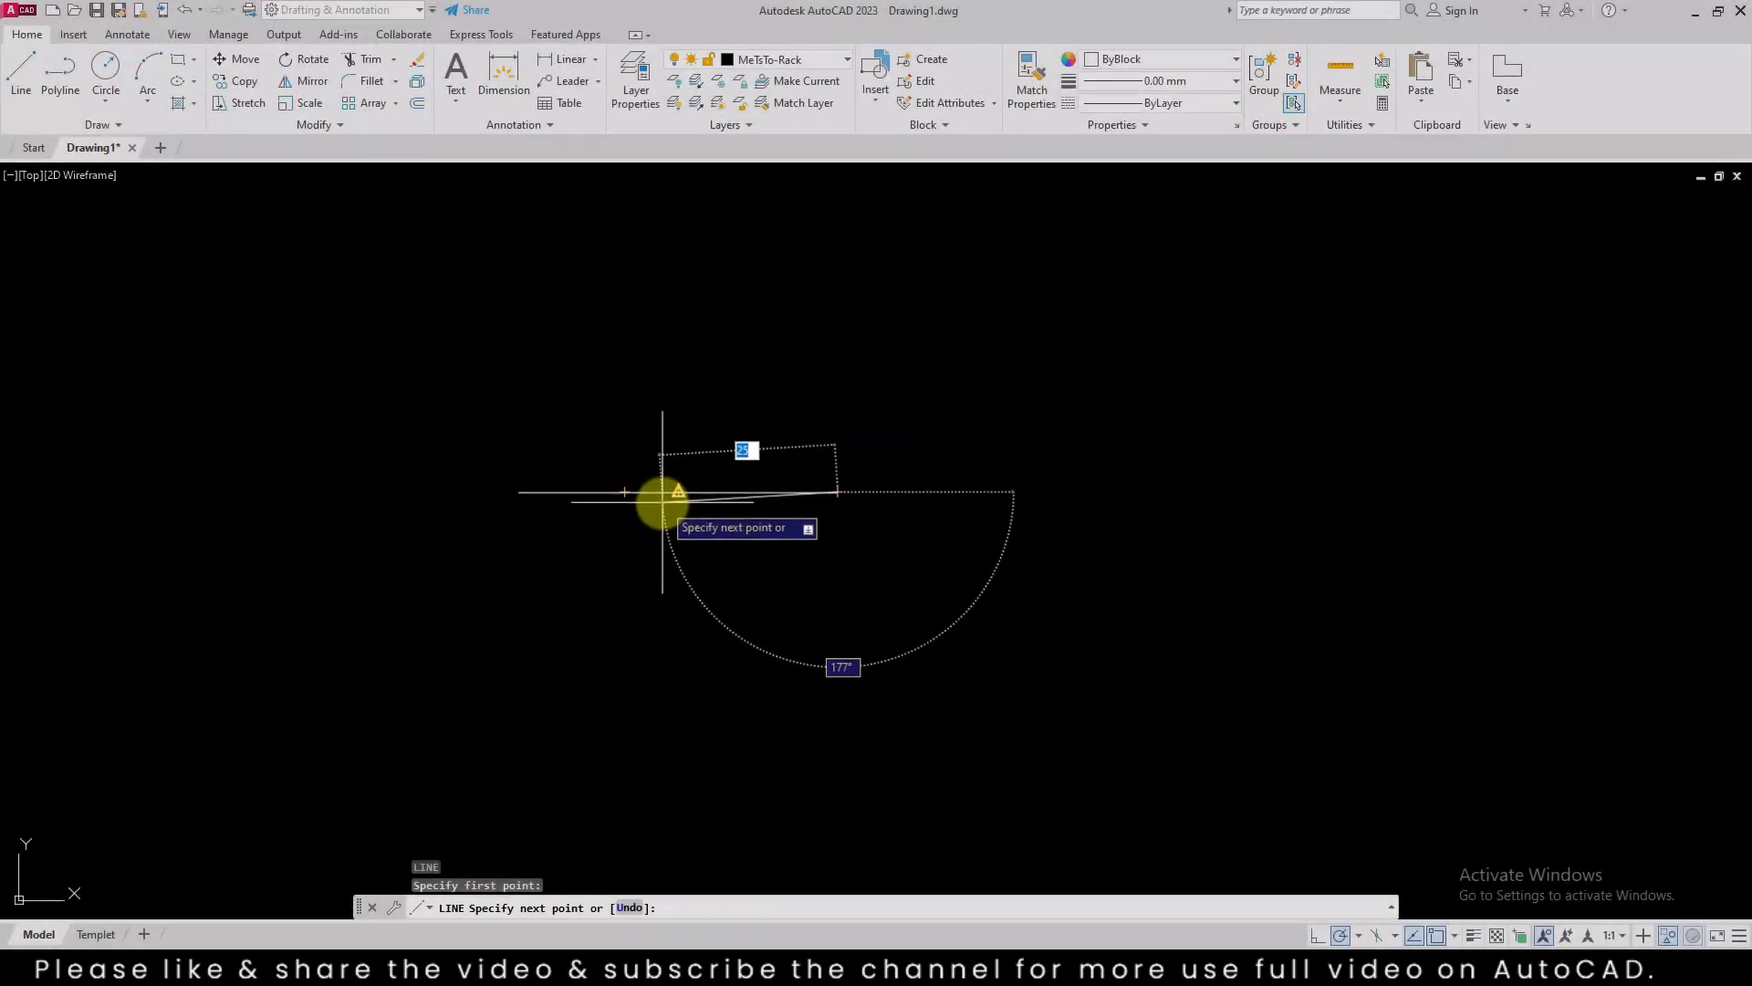
{"action": "middle_click_drag", "start_coordinate": [909, 417], "coordinate": [598, 590]}
{"action": "key", "text": "F10"}
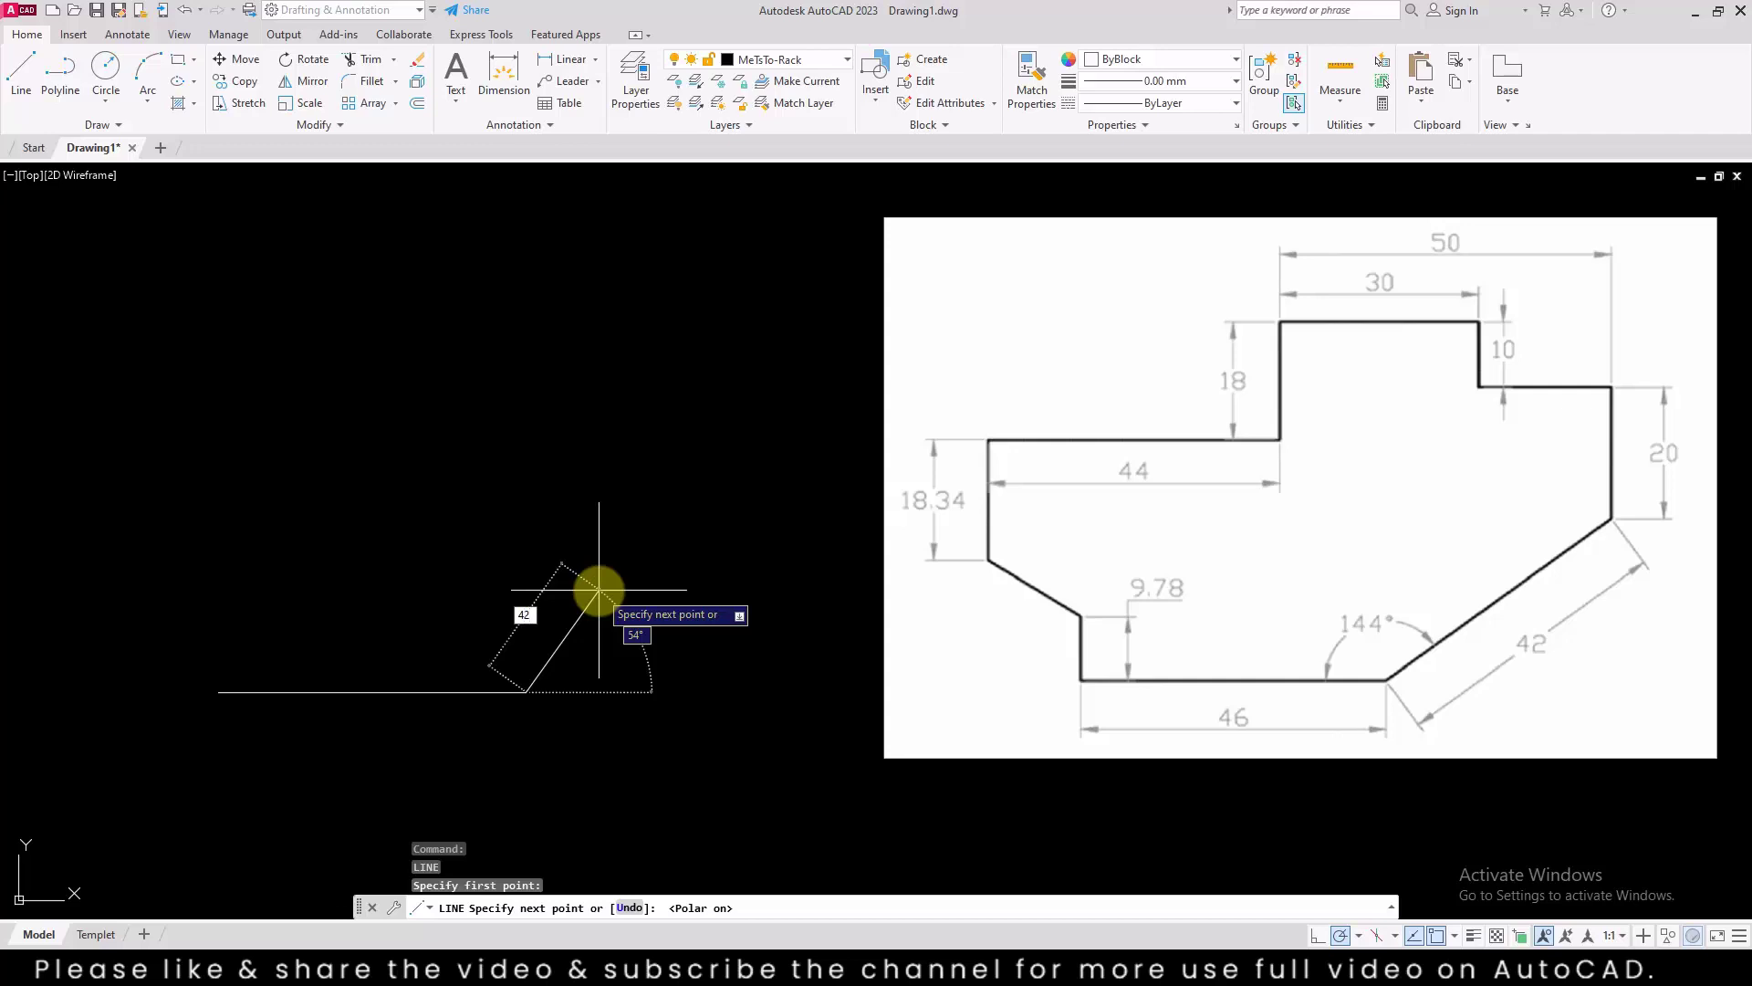
{"action": "key", "text": "Tab"}
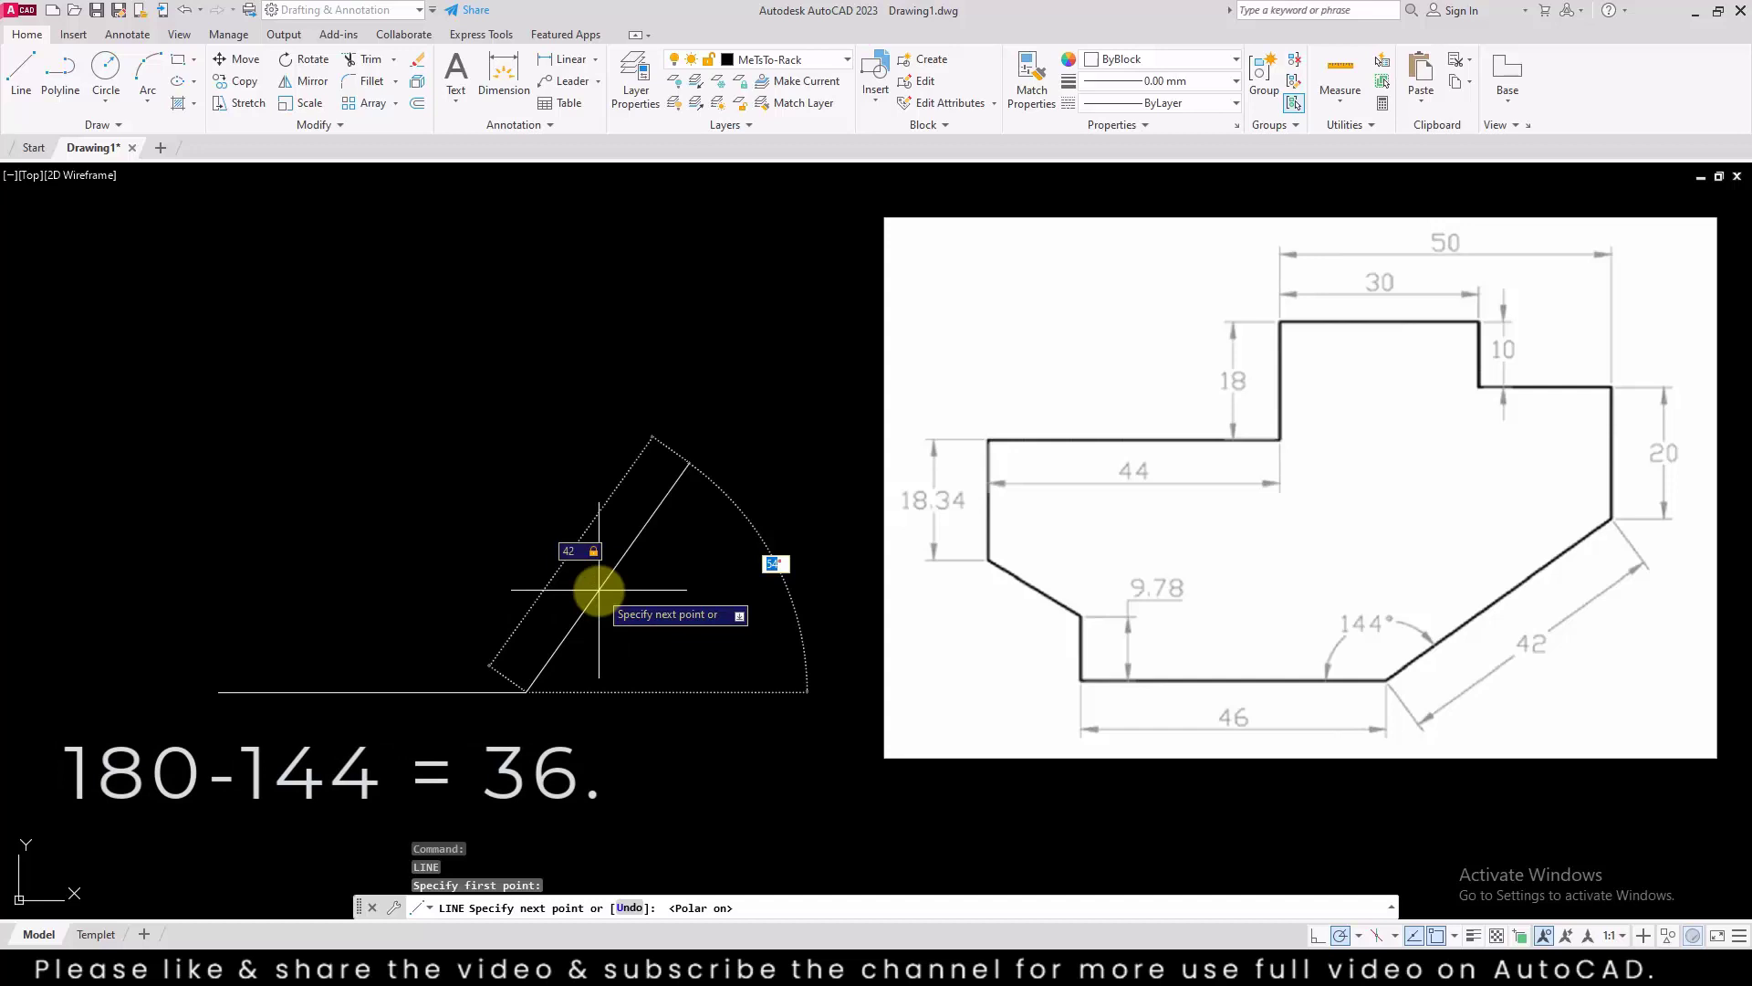
{"action": "type", "text": "36"}
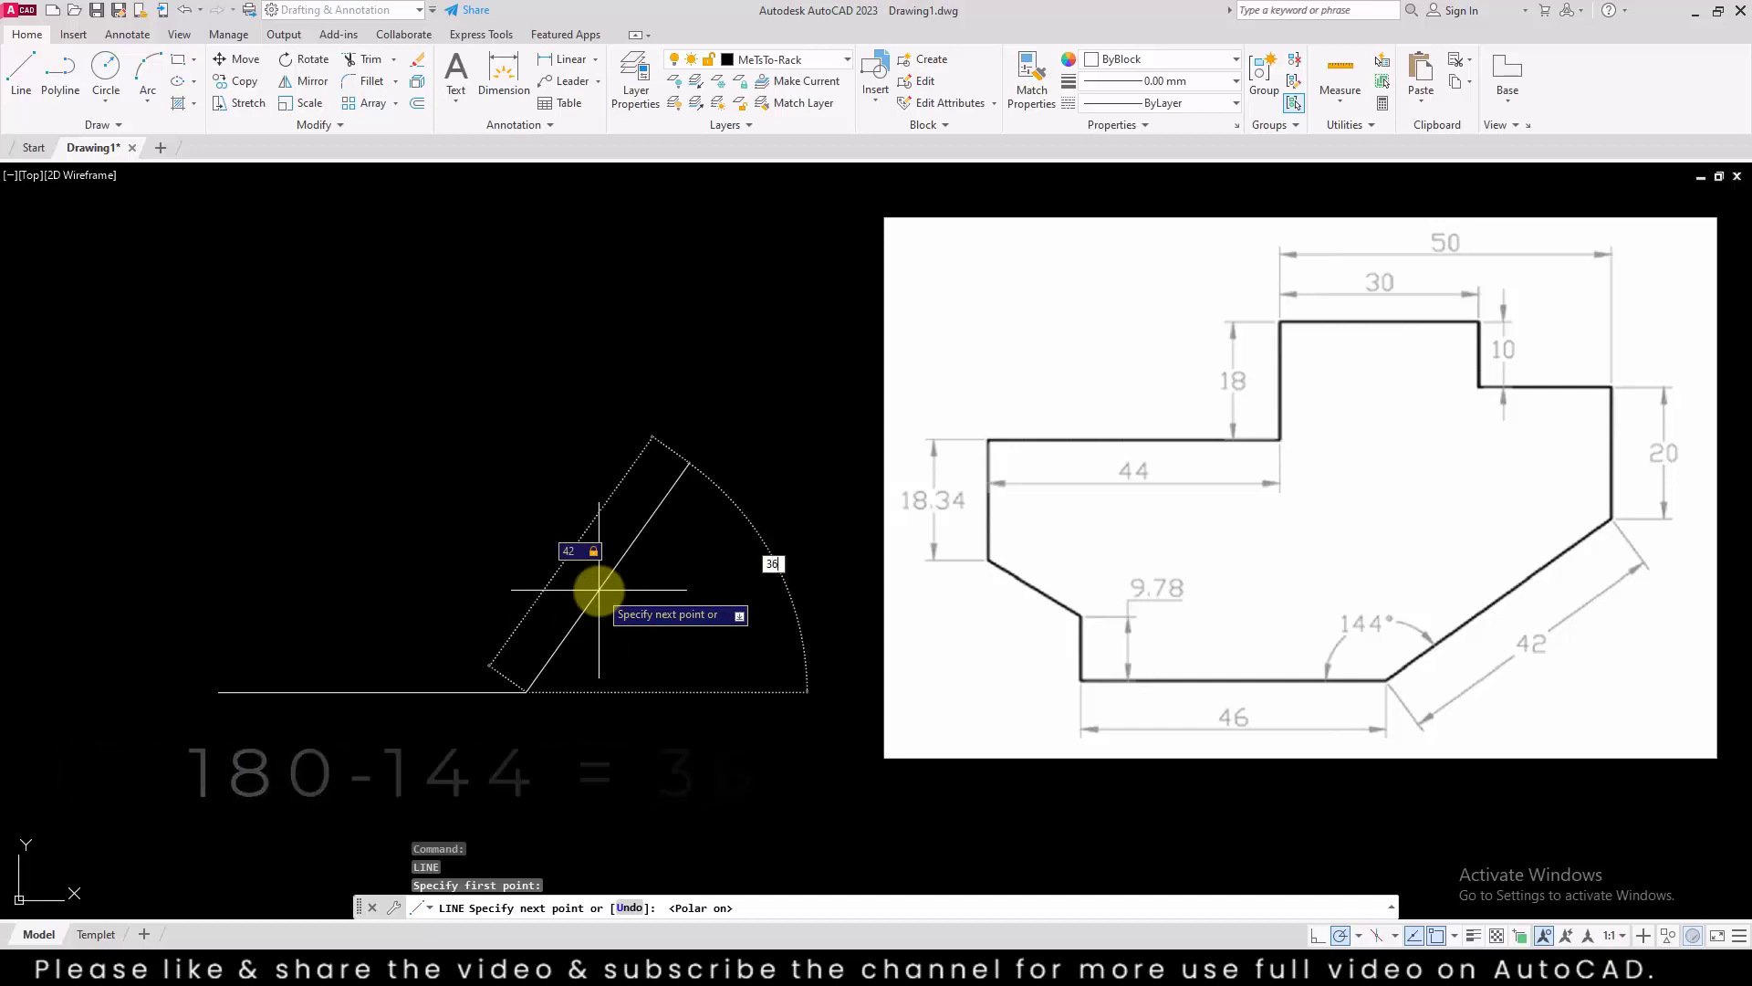
{"action": "key", "text": "Return"}
With Ortho on, draw outline segments of 20, 20, 10, 30, 18 and 44 units
{"action": "key", "text": "F8"}
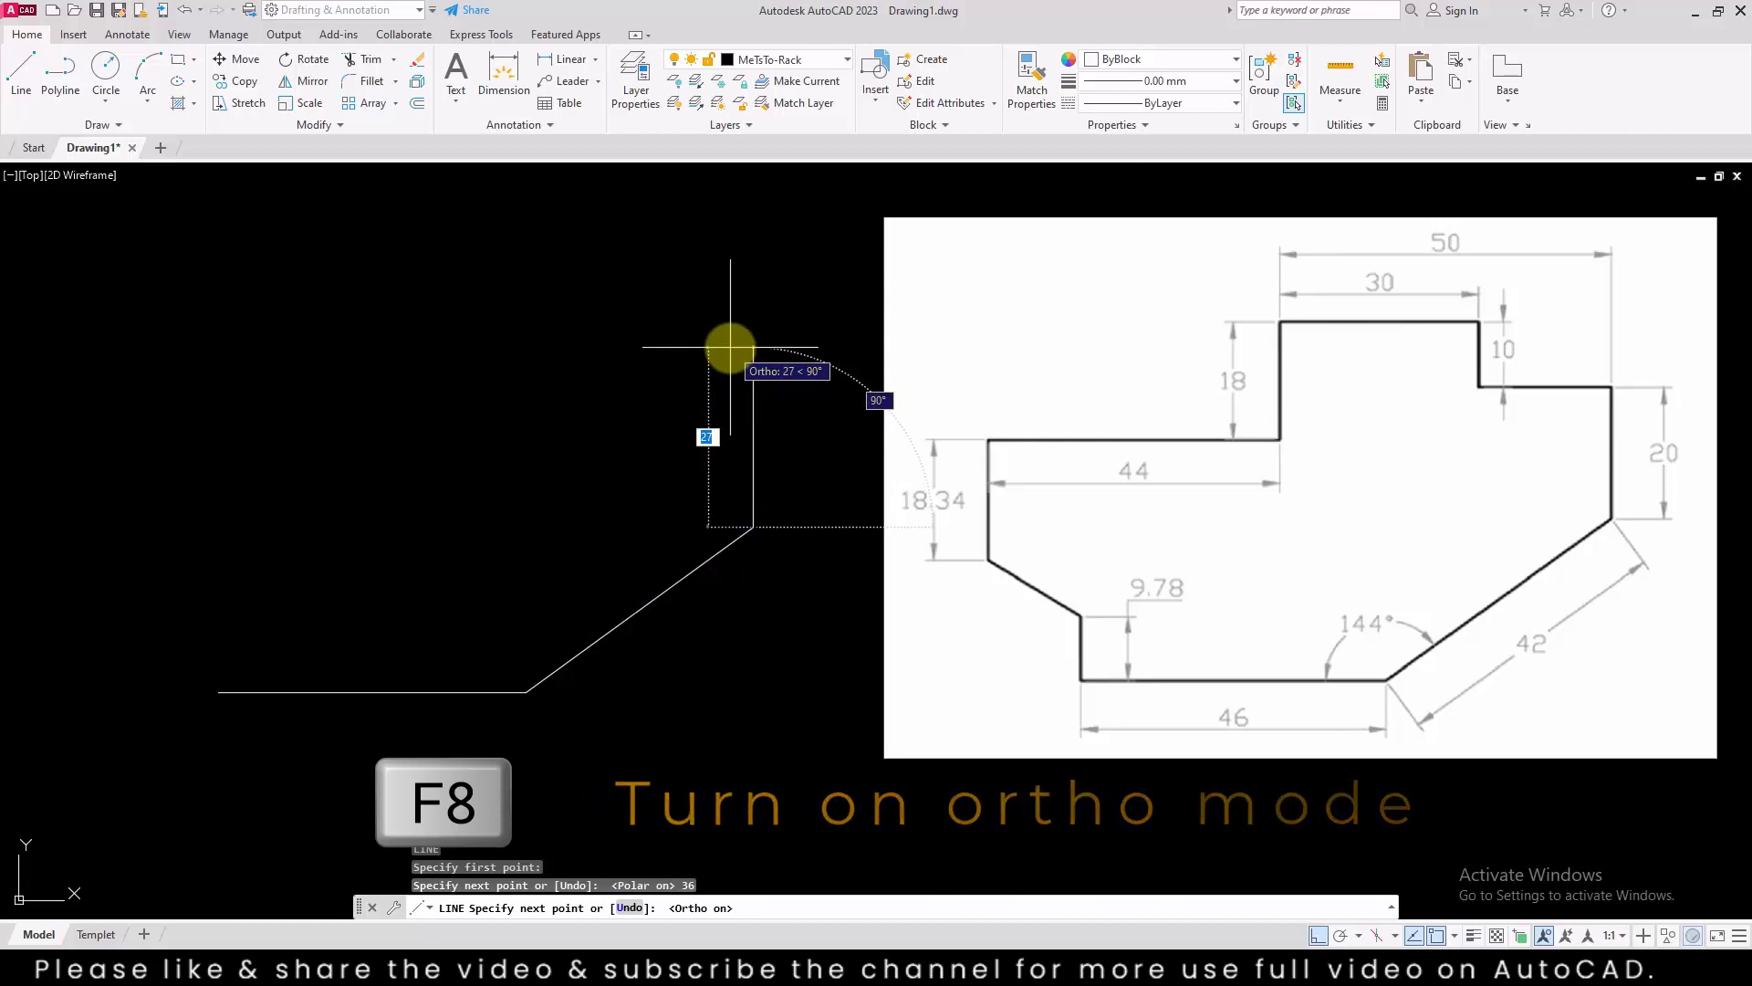
{"action": "type", "text": "20"}
{"action": "key", "text": "Return"}
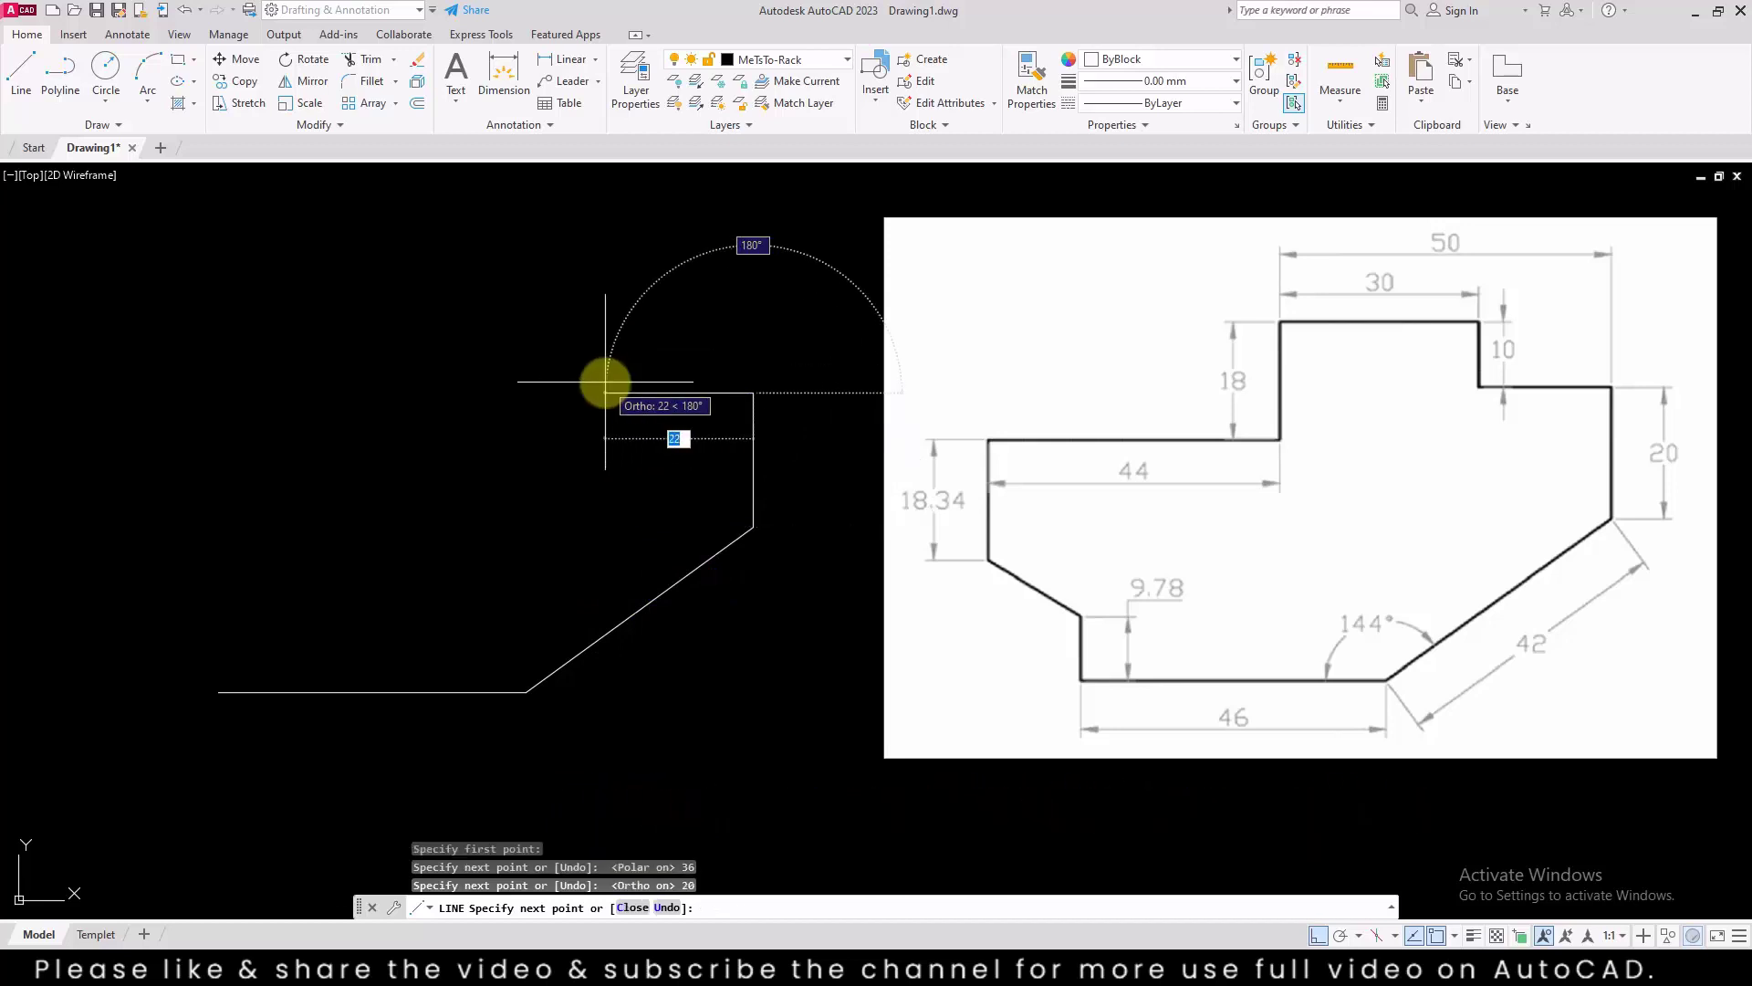
{"action": "key", "text": "Return"}
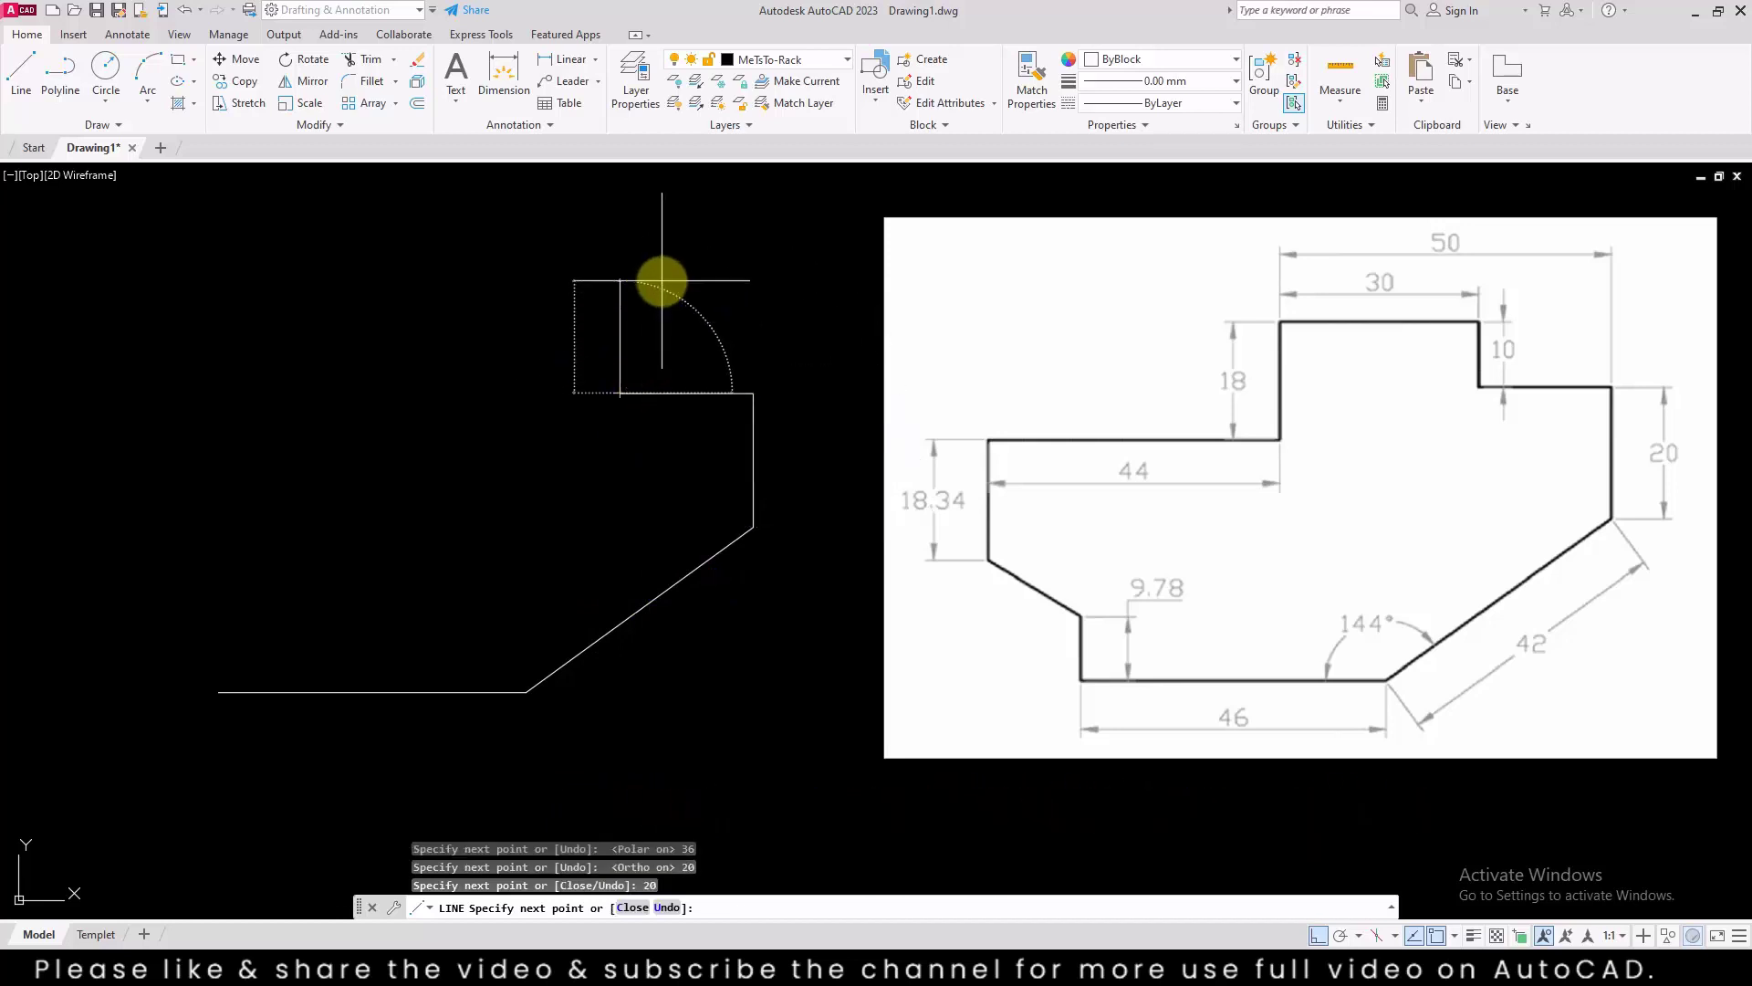
{"action": "type", "text": "10"}
{"action": "key", "text": "Return"}
{"action": "type", "text": "30"}
{"action": "key", "text": "Return"}
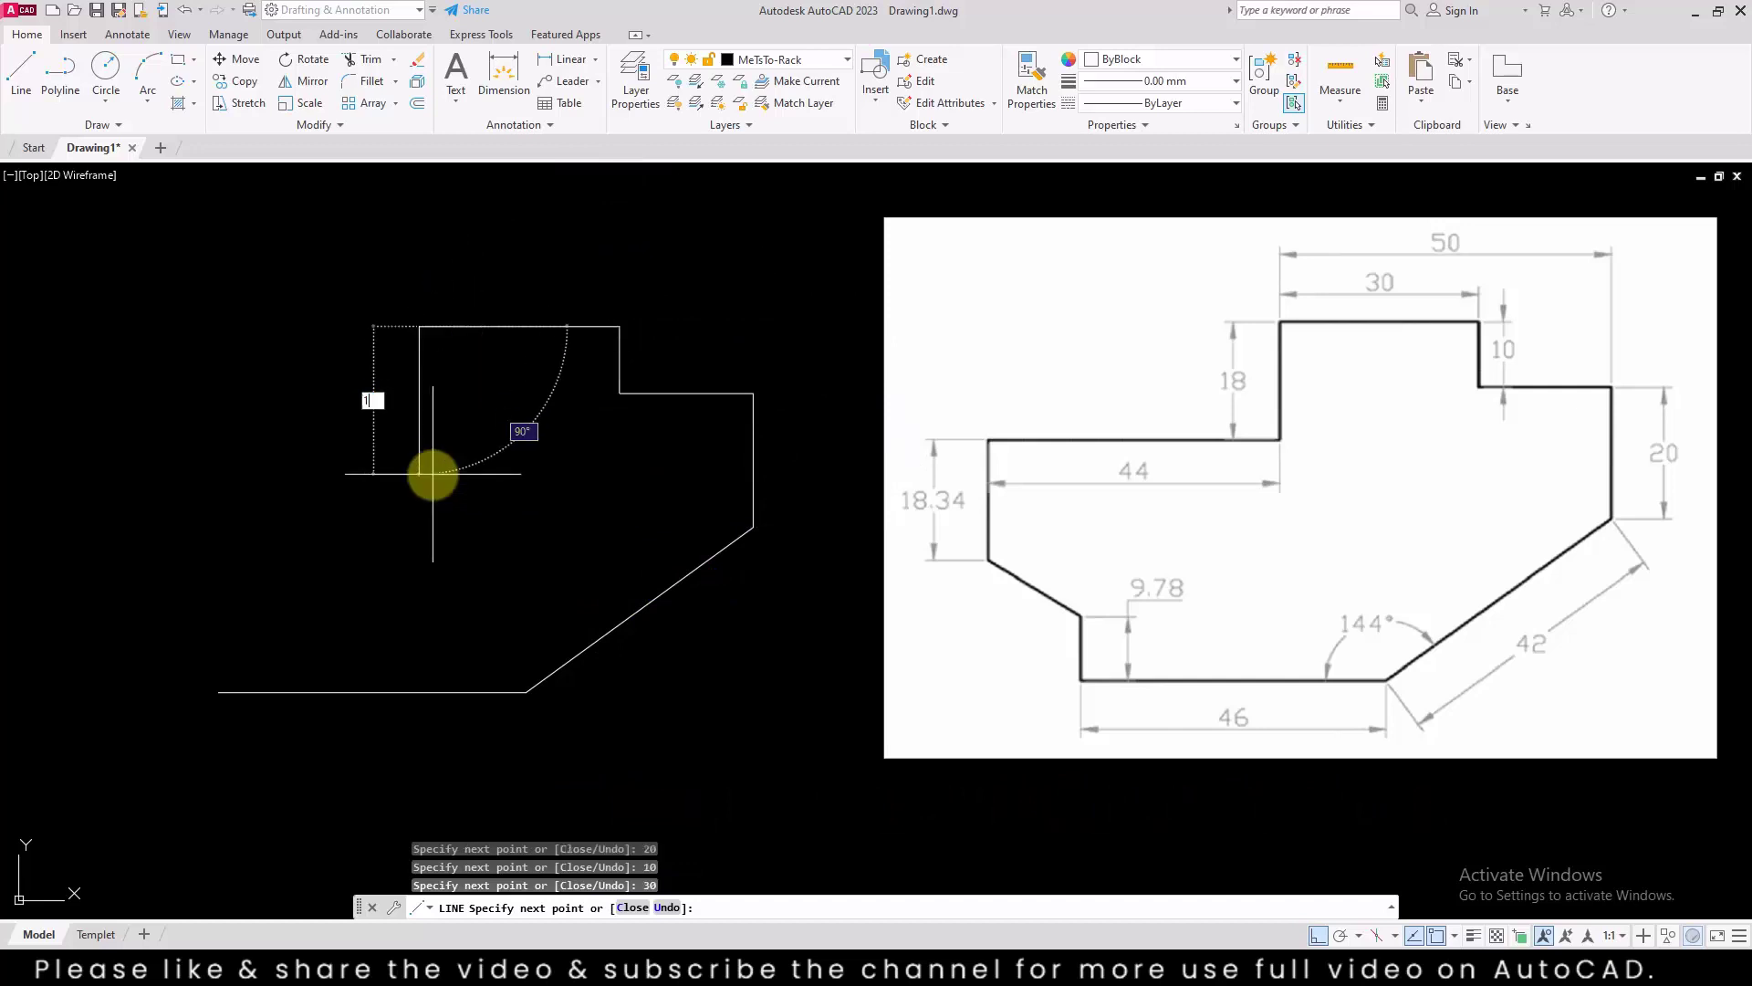
{"action": "type", "text": "18"}
{"action": "key", "text": "Return"}
{"action": "type", "text": "44"}
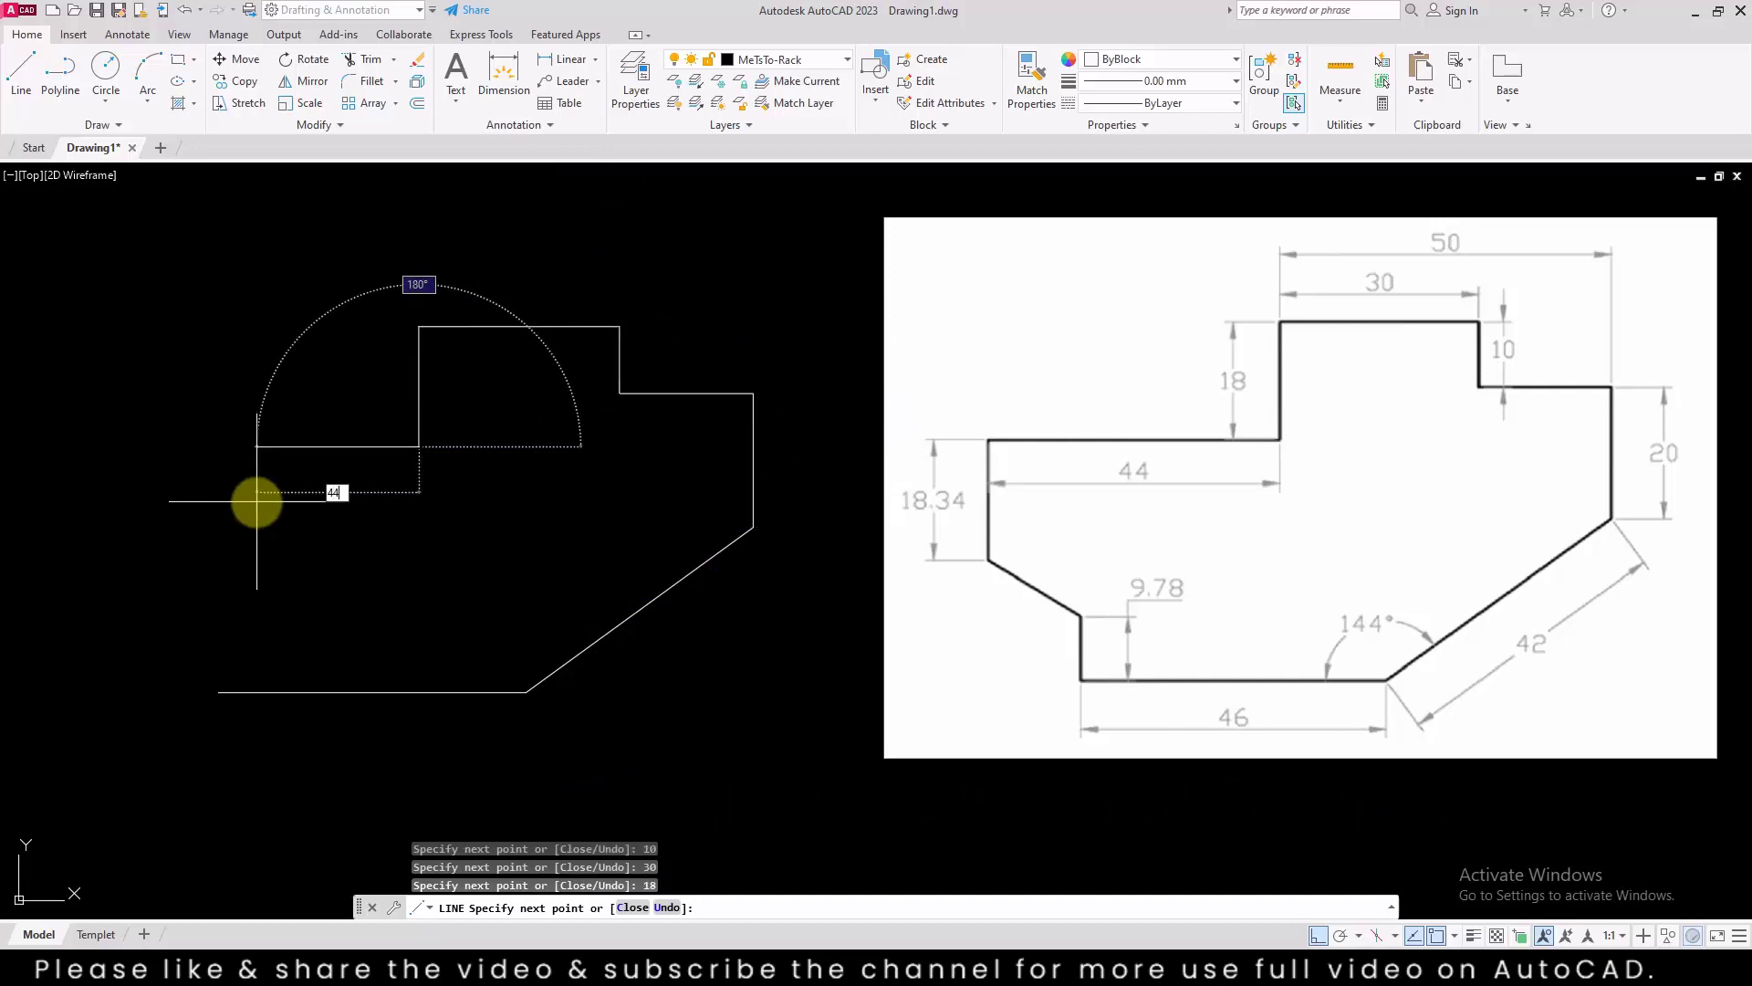
{"action": "key", "text": "Return"}
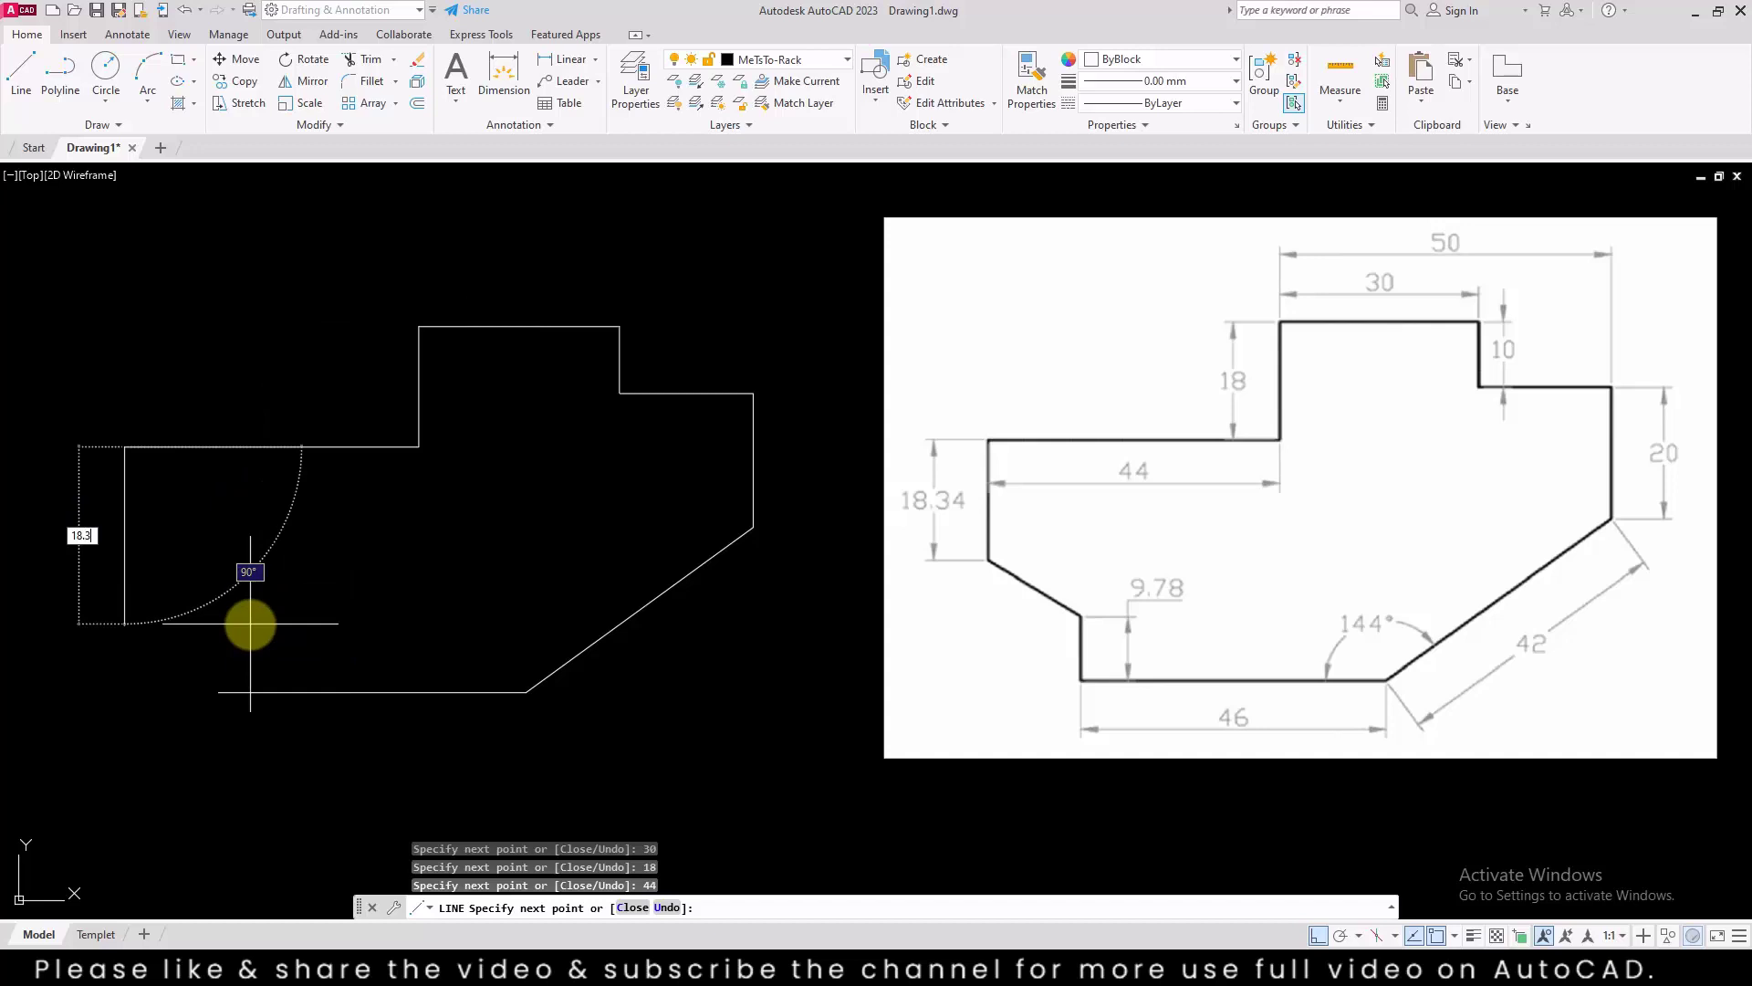
Finish the 18.34 side, add a 9.78 vertical at bottom-left, and close the diagonal
{"action": "key", "text": "Return"}
{"action": "key", "text": "Return"}
{"action": "key", "text": "Return"}
{"action": "left_click", "coordinate": [219, 691]}
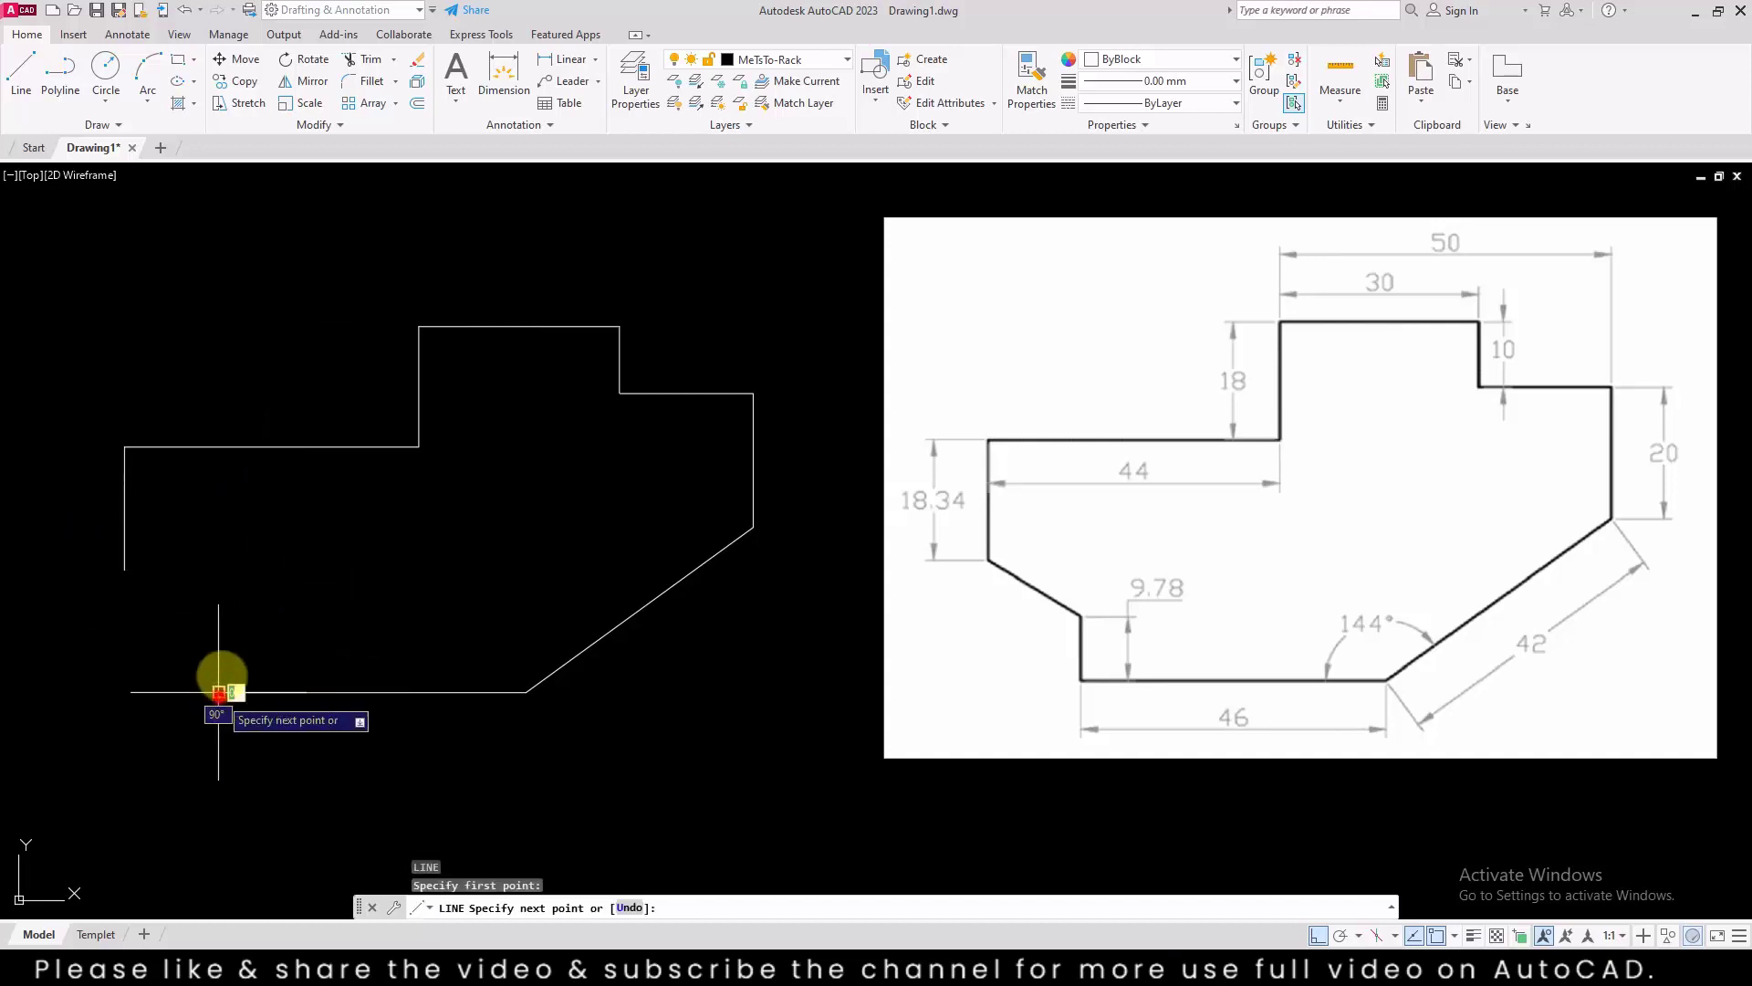
{"action": "type", "text": "9.78"}
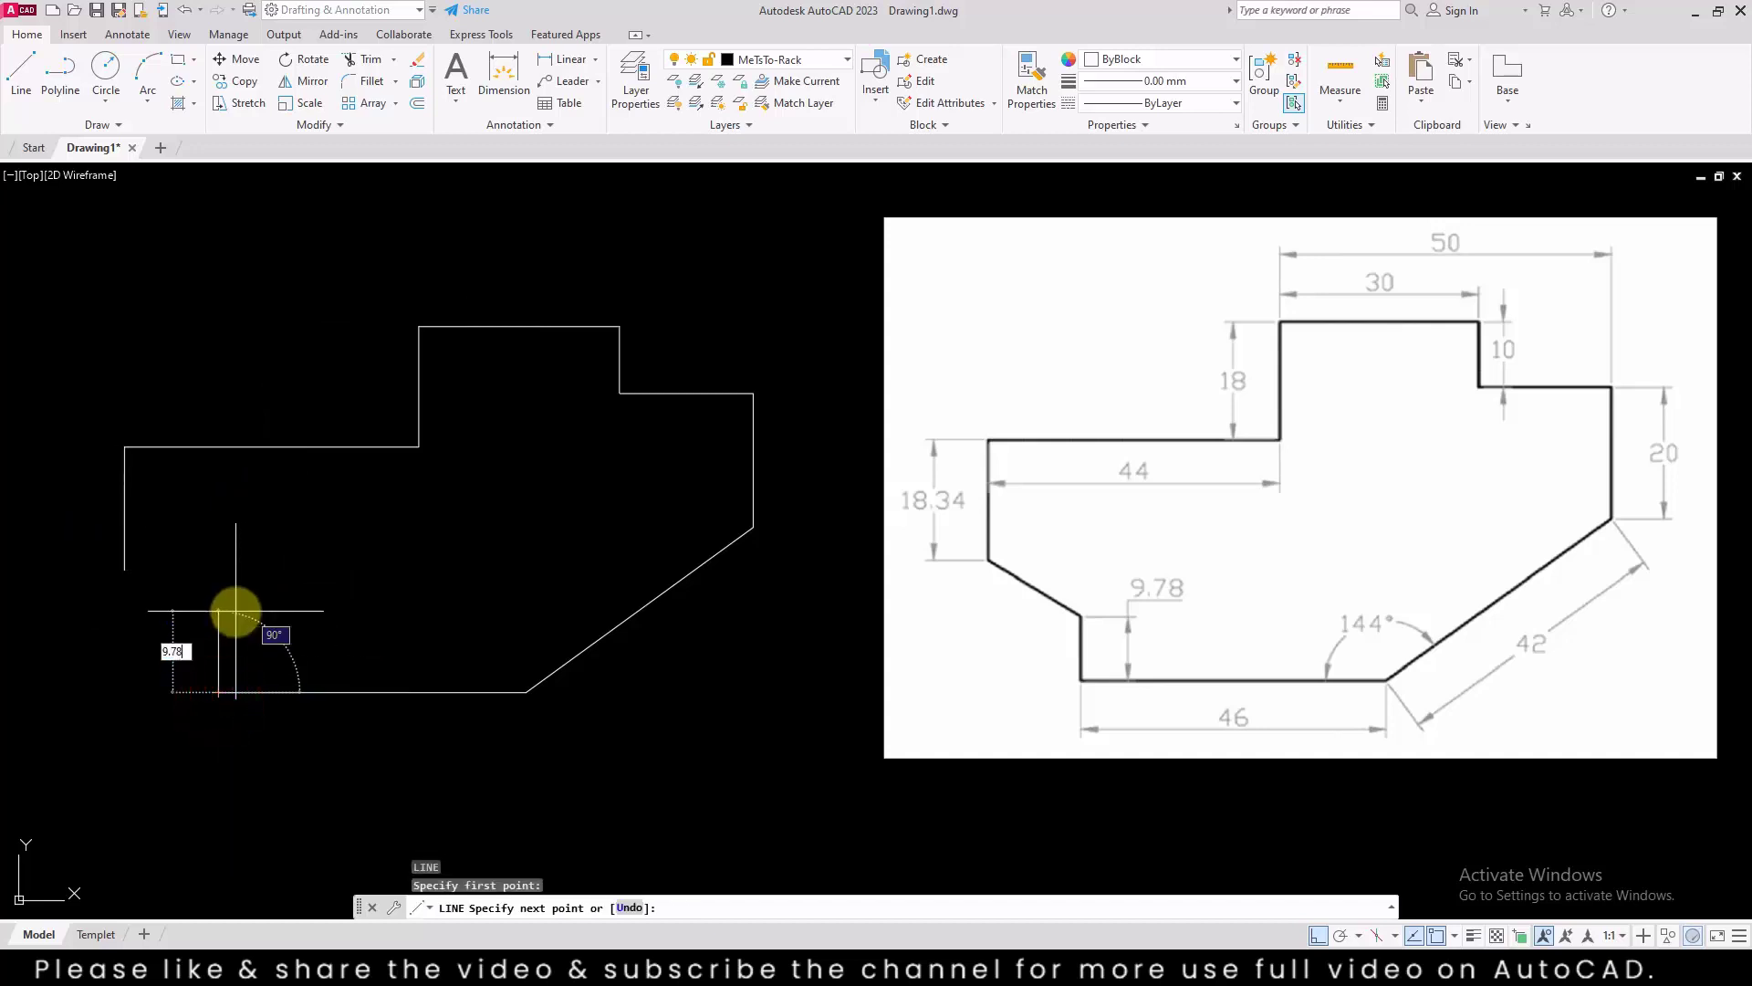
{"action": "key", "text": "Return"}
{"action": "left_click", "coordinate": [124, 570]}
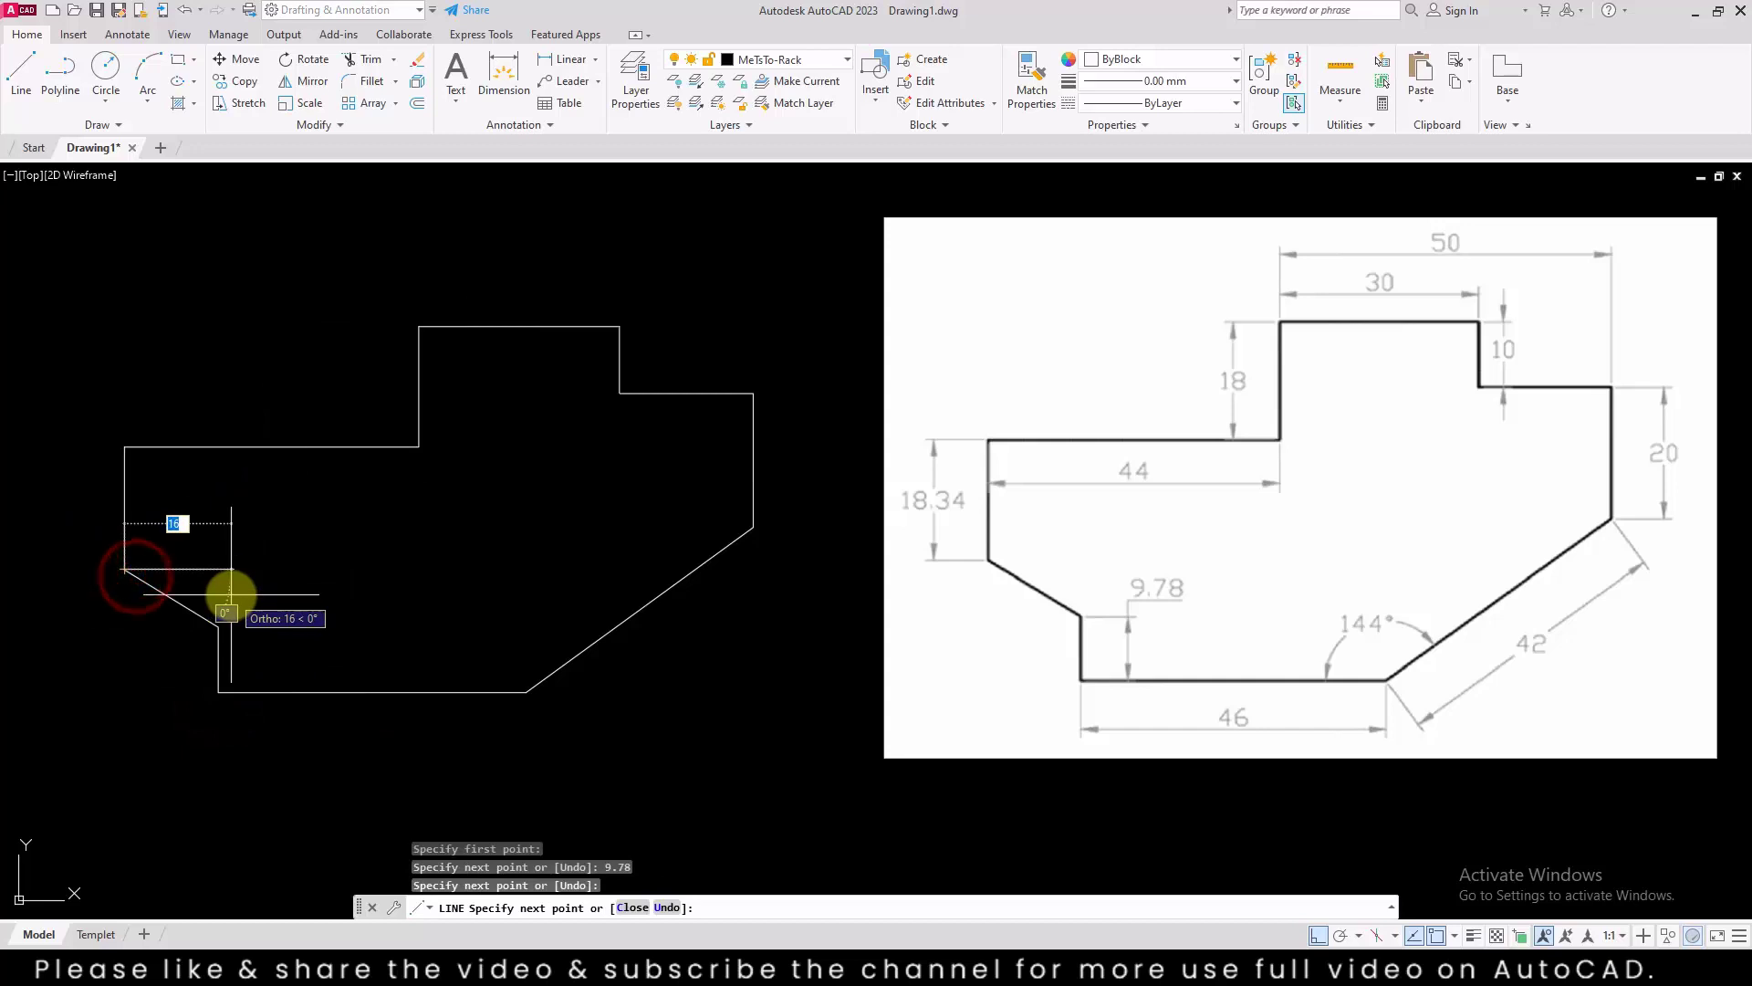
{"action": "key", "text": "Return"}
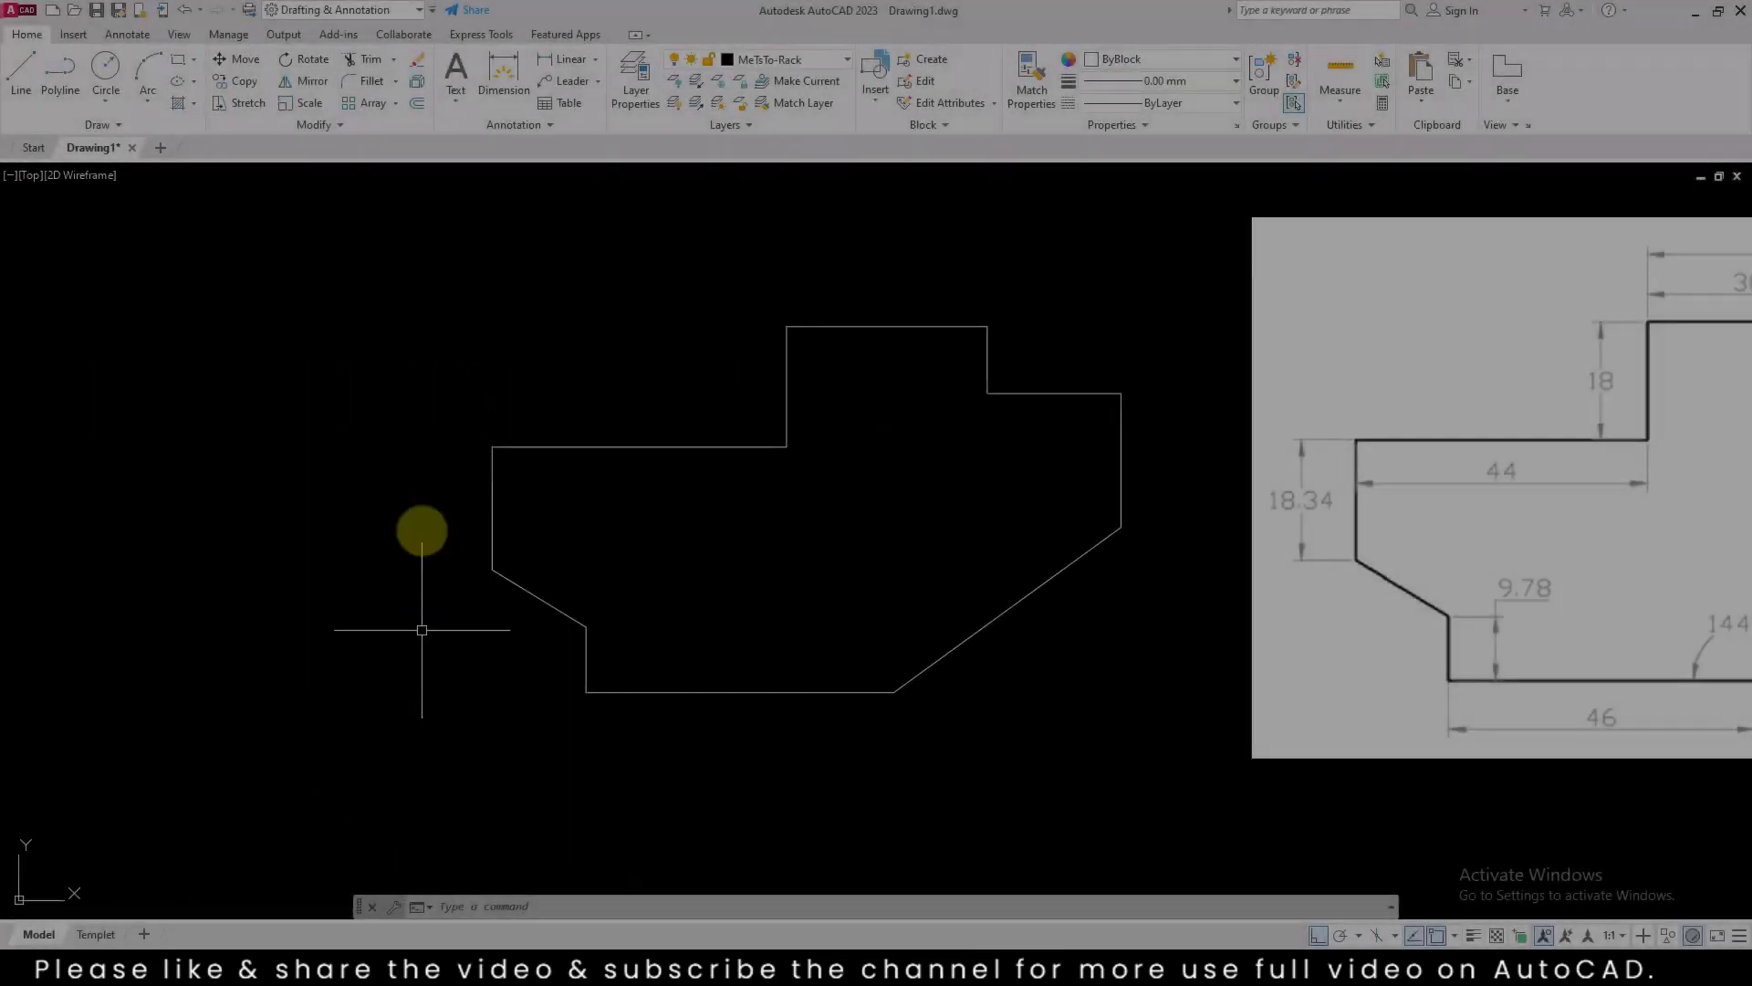
Select the outline and lift its top edge upward with the midpoint grip
{"action": "left_click", "coordinate": [423, 288]}
{"action": "left_click", "coordinate": [1090, 759]}
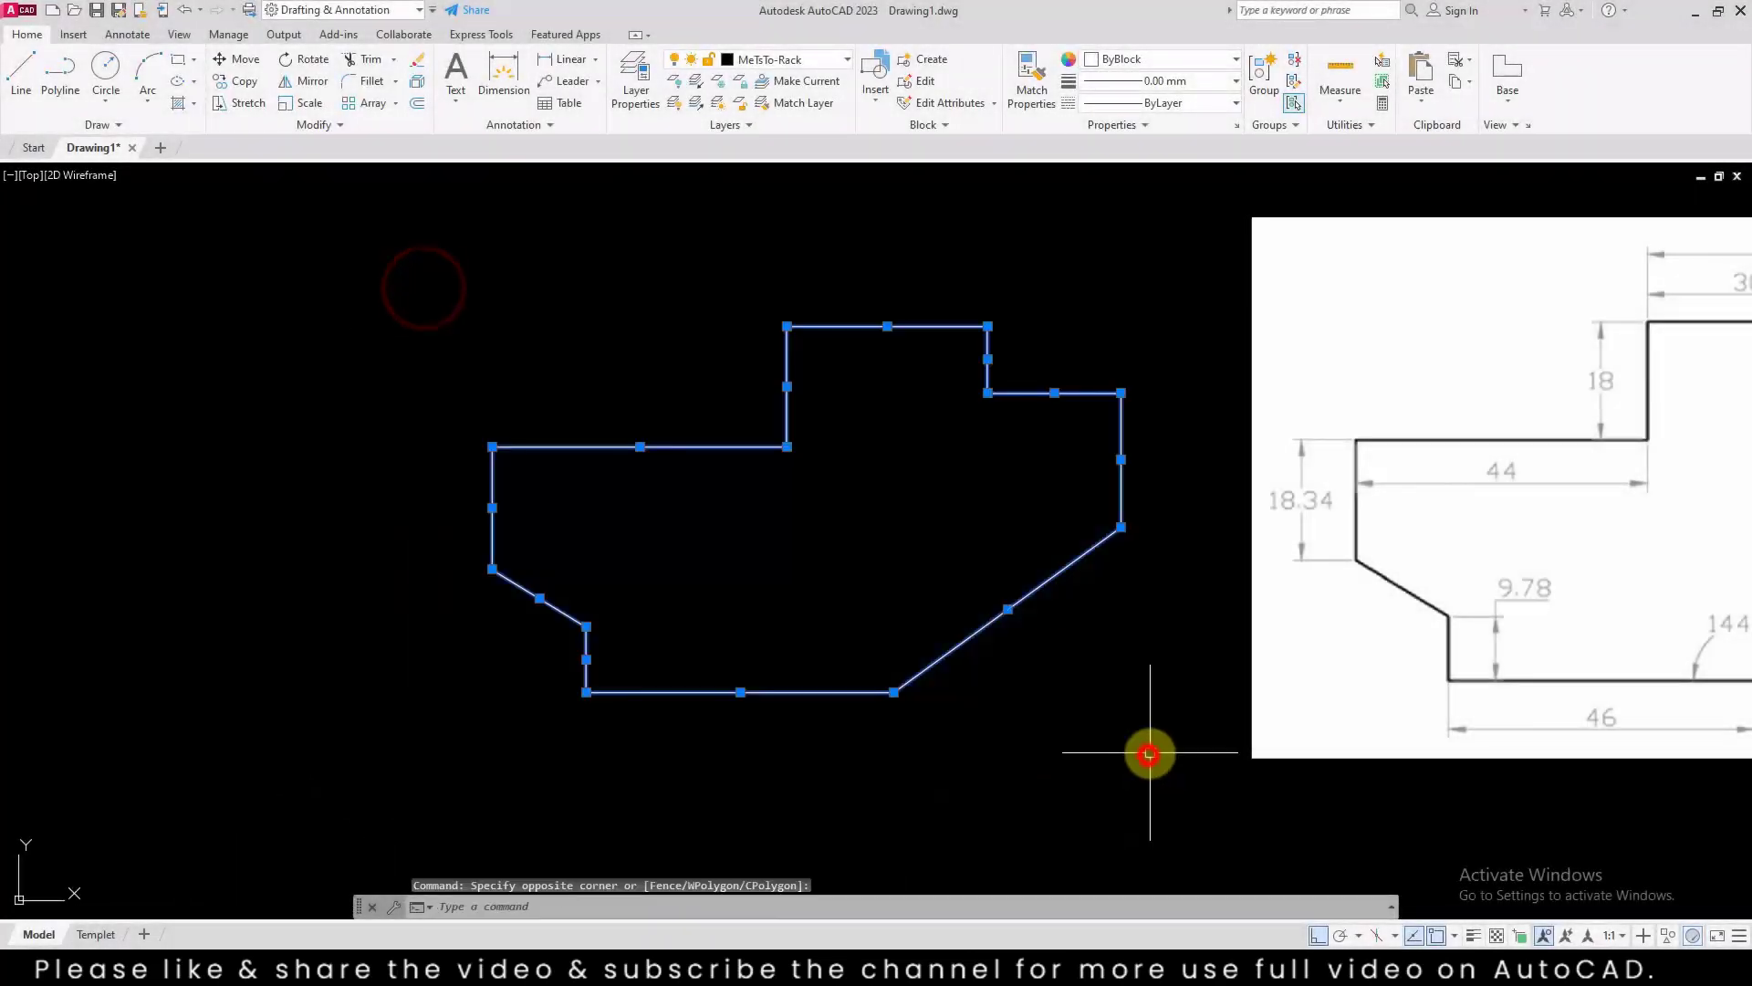
{"action": "scroll", "coordinate": [904, 310], "scroll_direction": "up", "scroll_amount": 4}
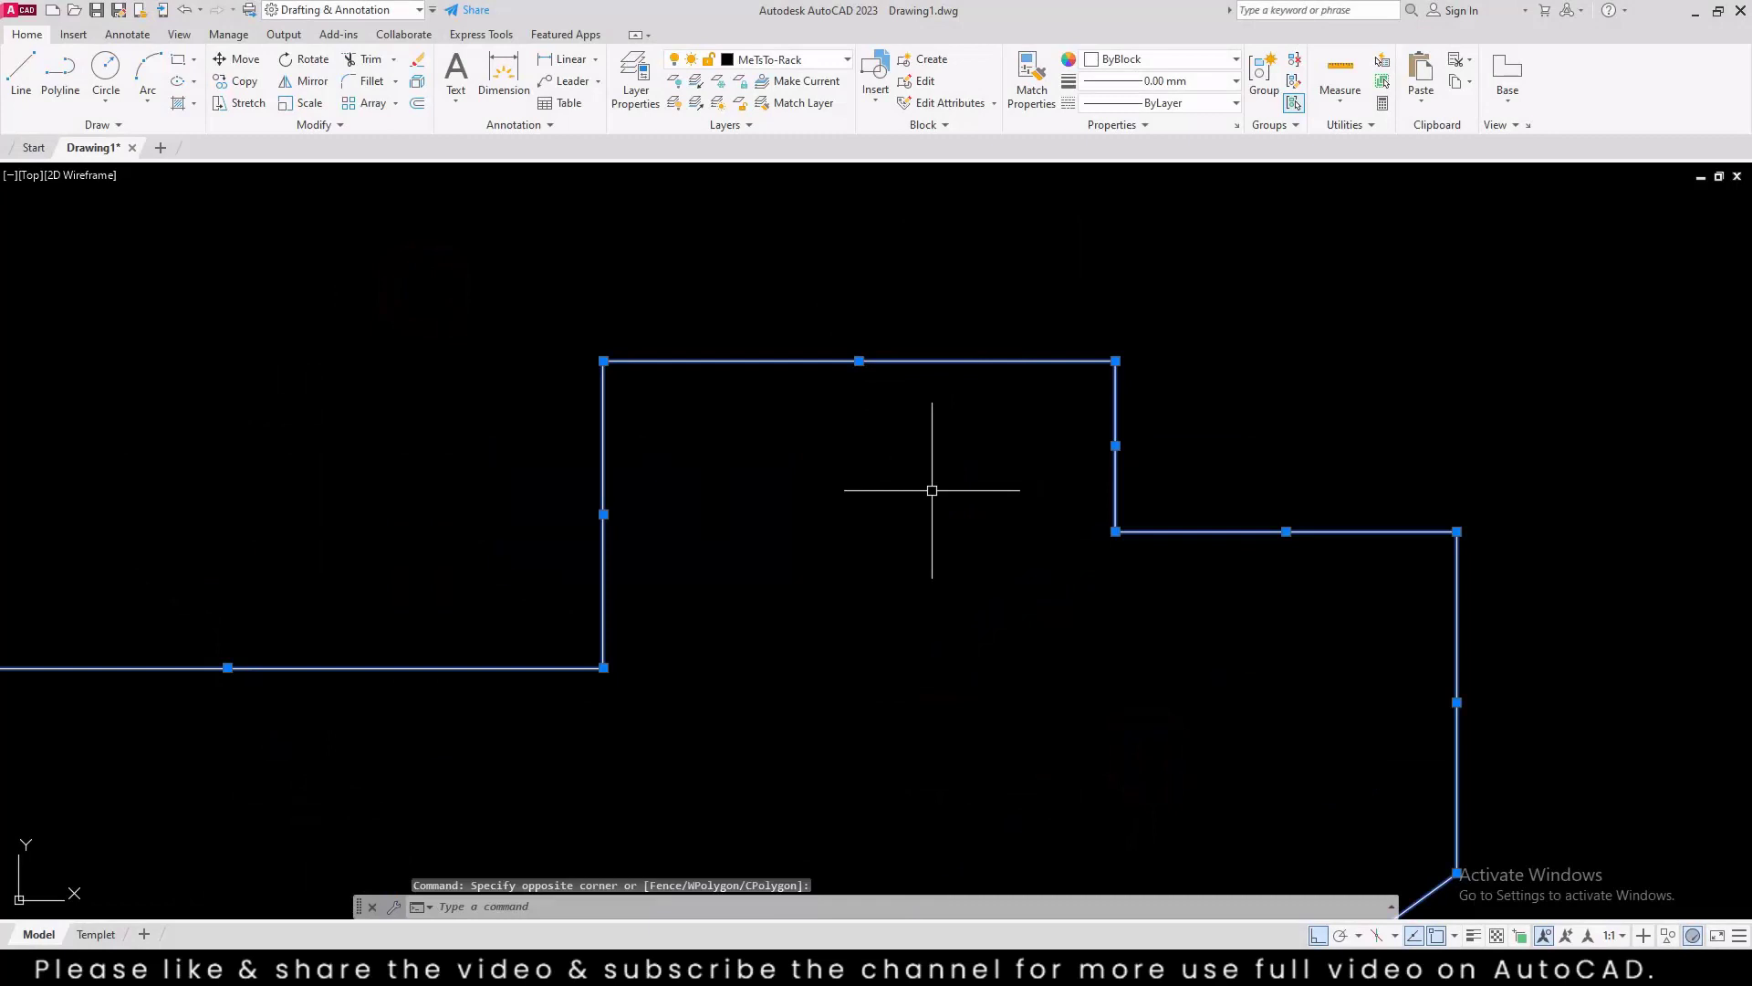
{"action": "left_click", "coordinate": [859, 361]}
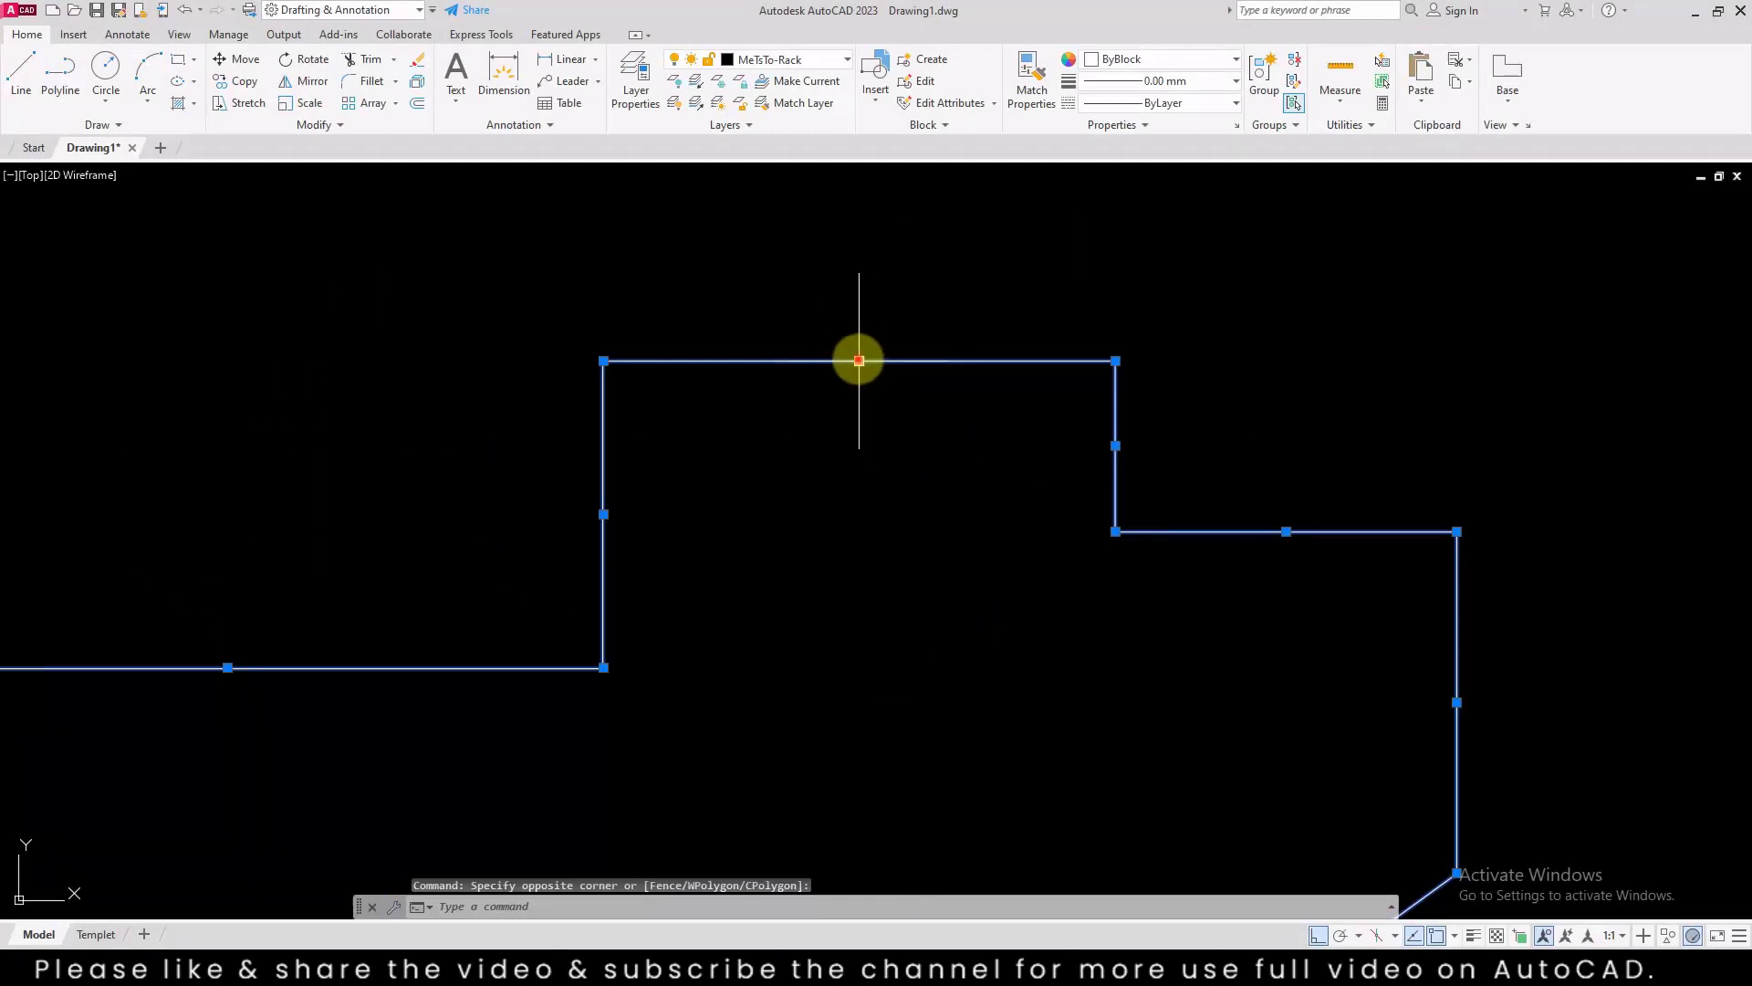
{"action": "left_click", "coordinate": [858, 270]}
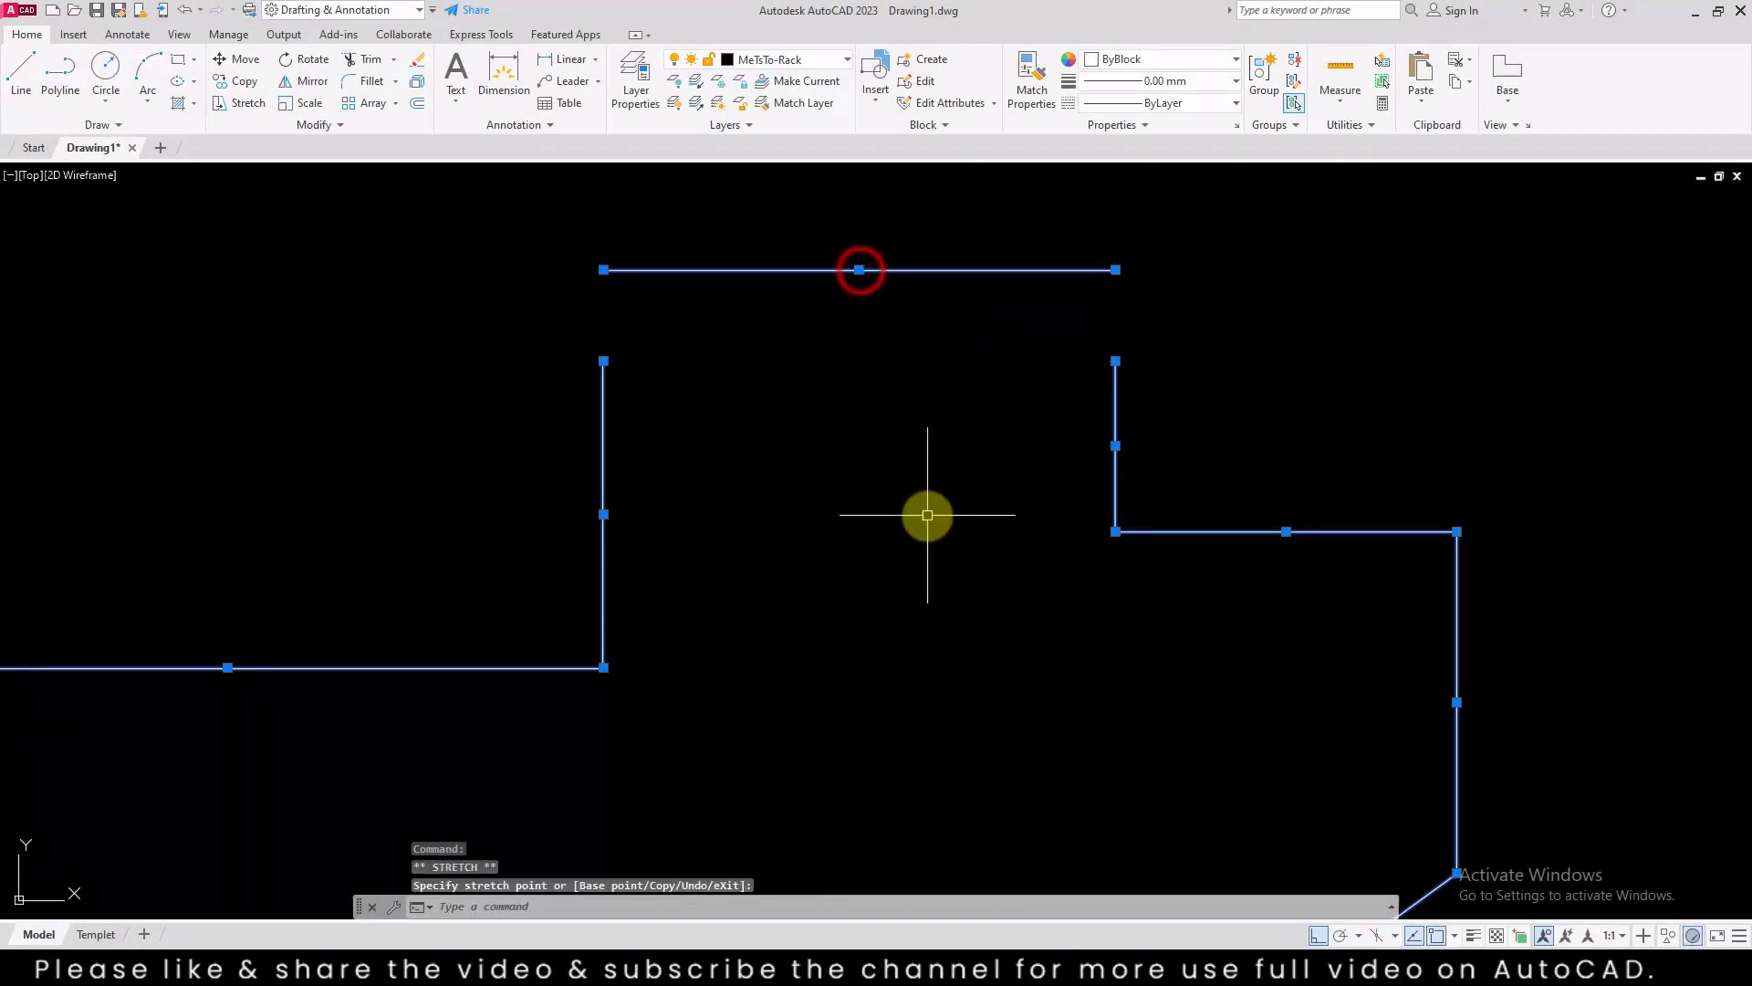
Stretch the left and right side grips up to the raised top edge, then zoom extents
{"action": "left_click", "coordinate": [603, 360]}
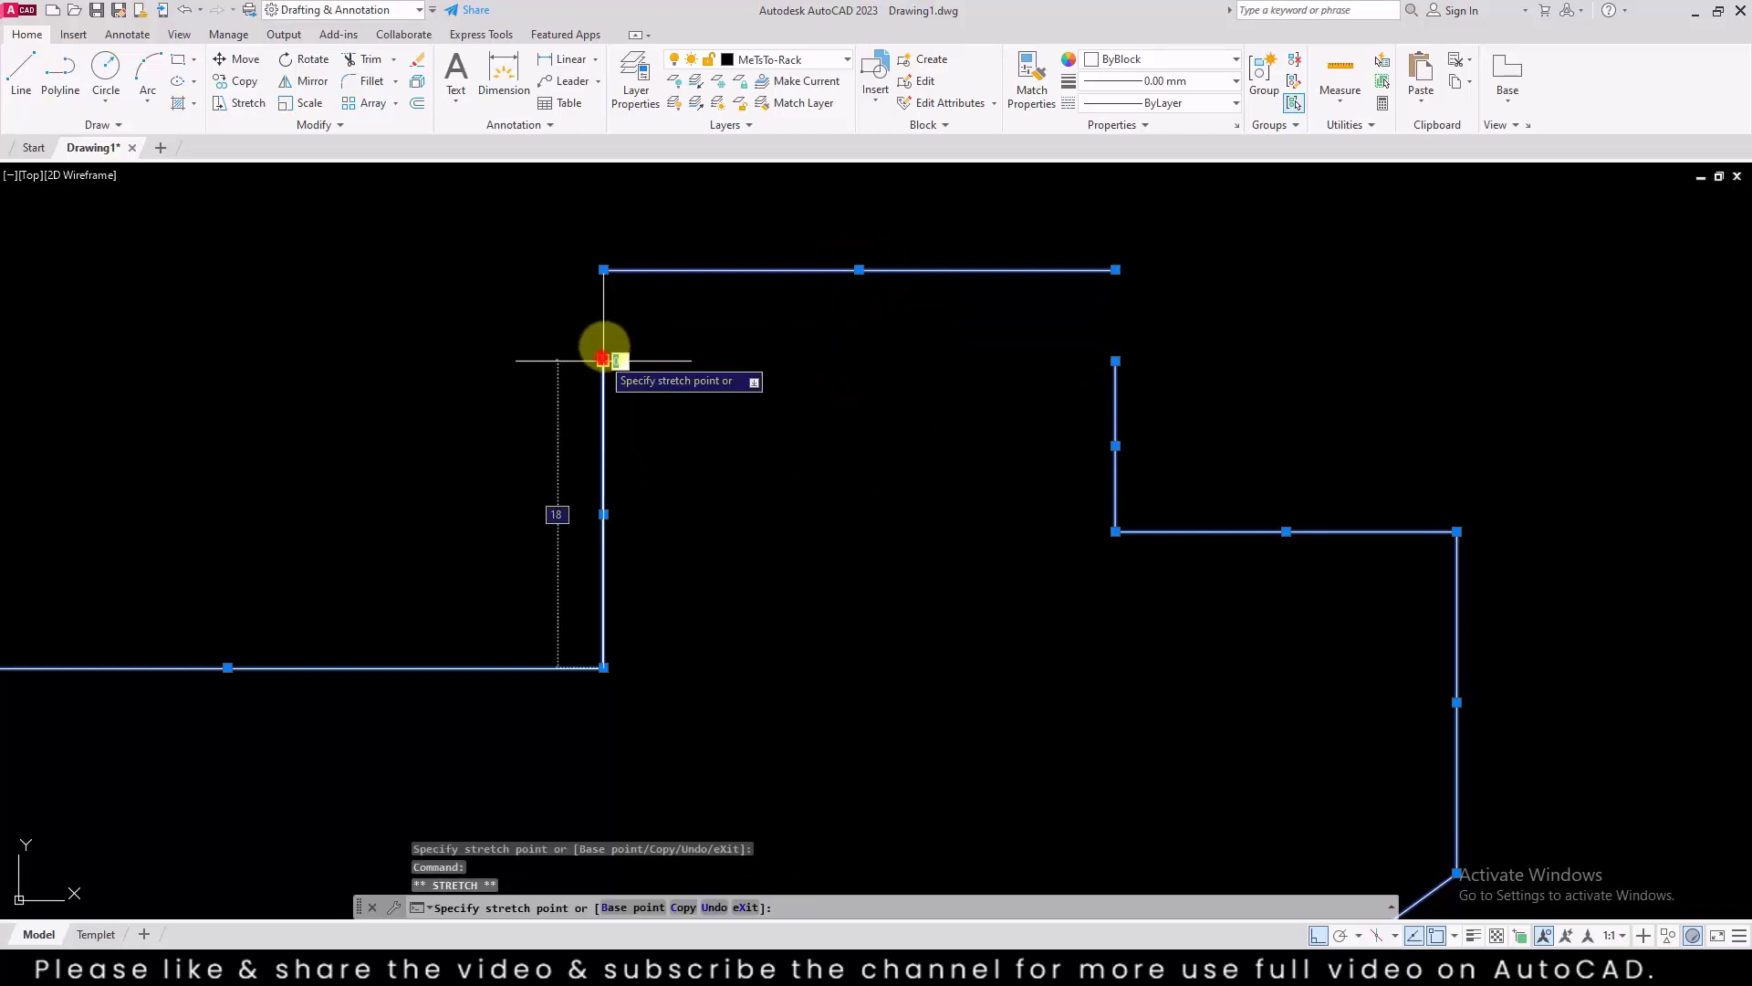
{"action": "left_click", "coordinate": [603, 270]}
{"action": "left_click", "coordinate": [1116, 361]}
{"action": "left_click", "coordinate": [1115, 270]}
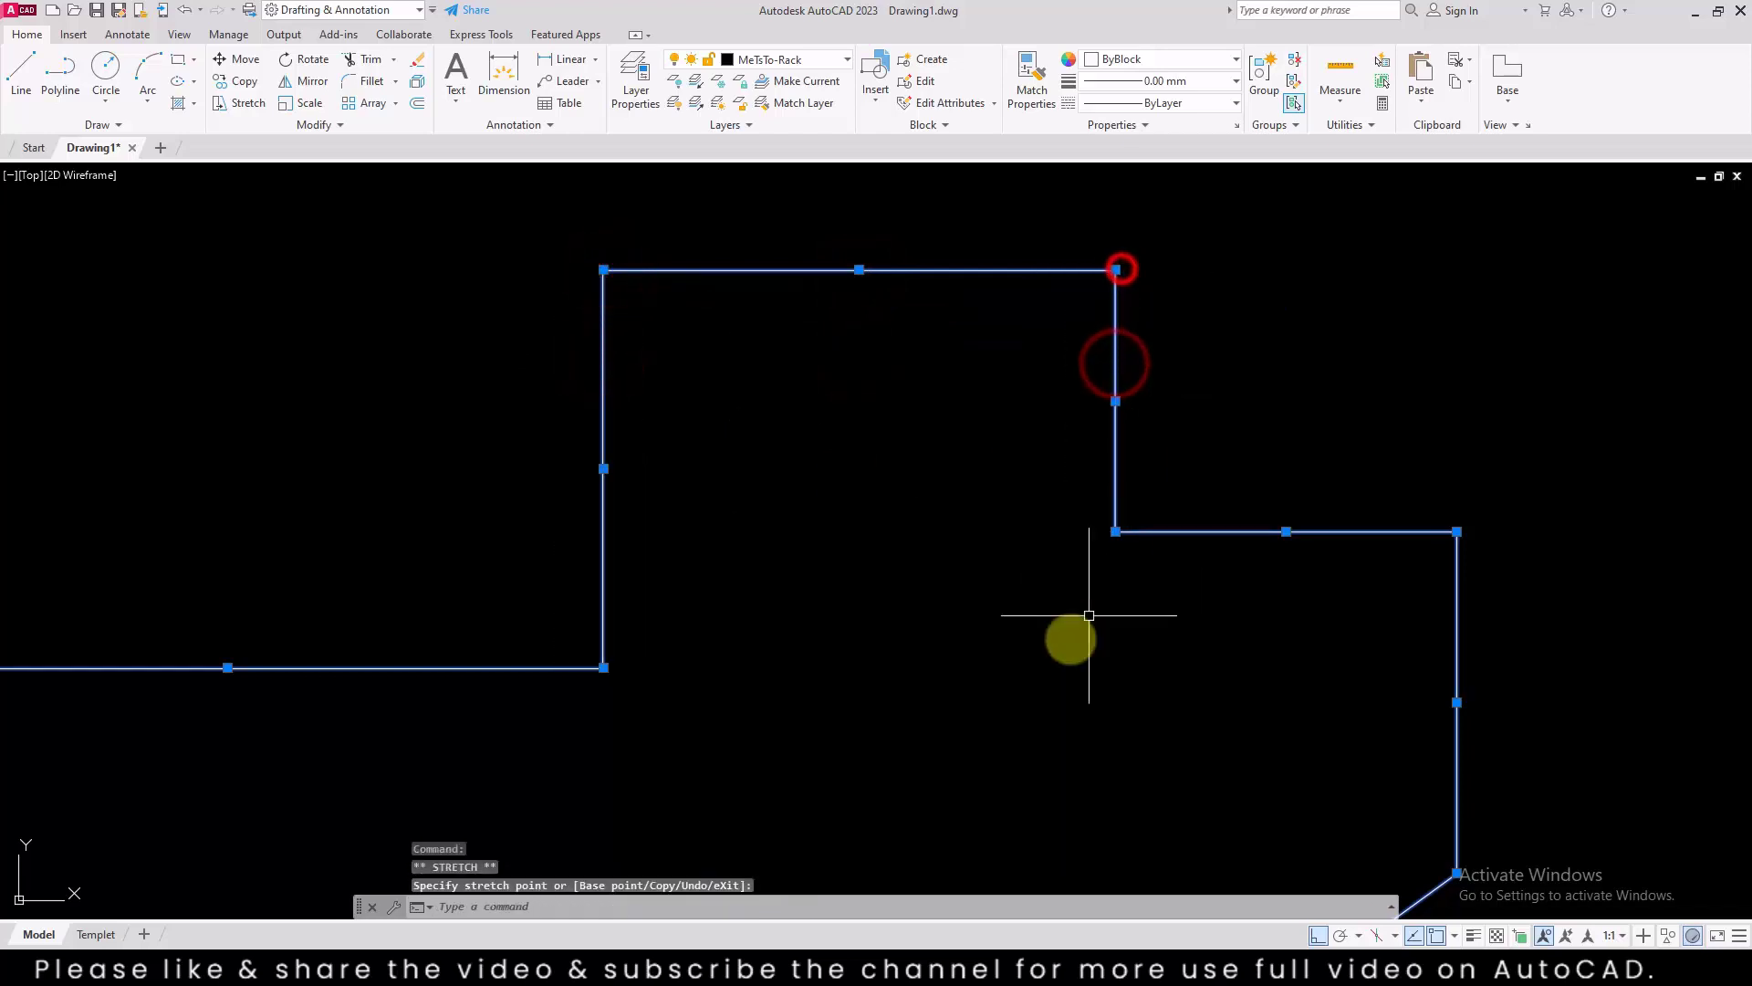
{"action": "key", "text": "Escape"}
{"action": "middle_click", "coordinate": [1061, 660]}
{"action": "middle_click", "coordinate": [1060, 661]}
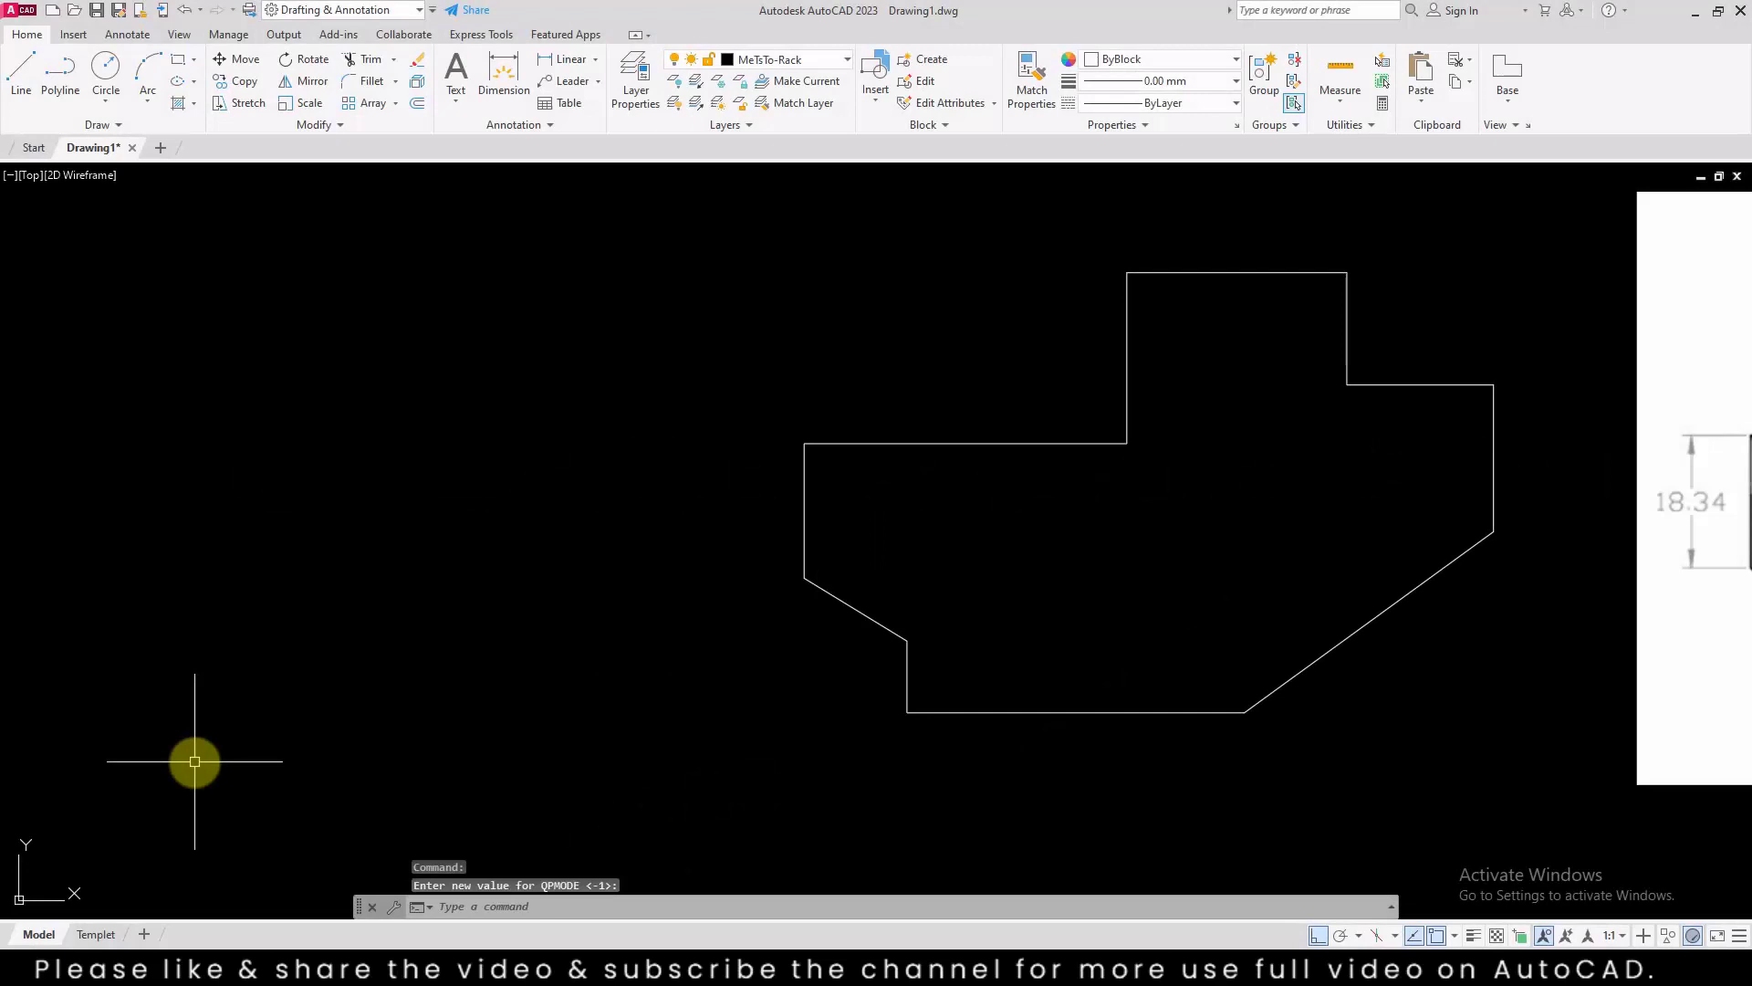
Select all eleven outline lines and colour them red in Quick Properties
{"action": "left_click", "coordinate": [1555, 262]}
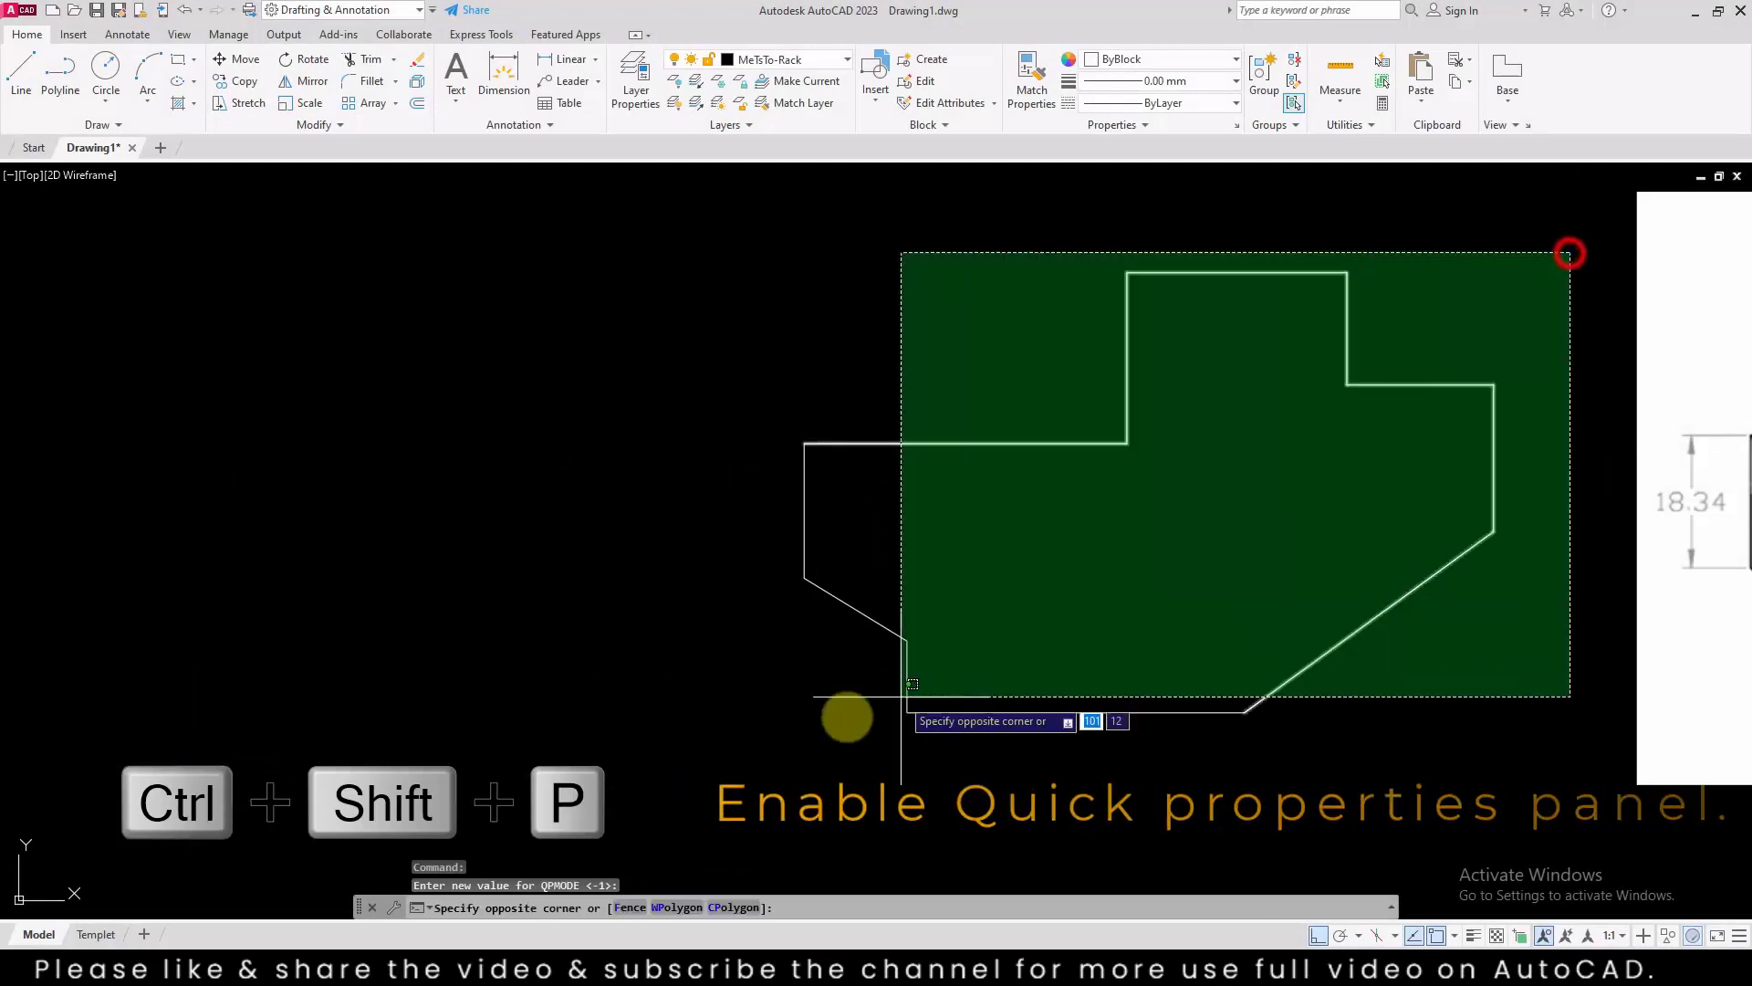
{"action": "left_click", "coordinate": [745, 735]}
{"action": "left_click", "coordinate": [605, 480]}
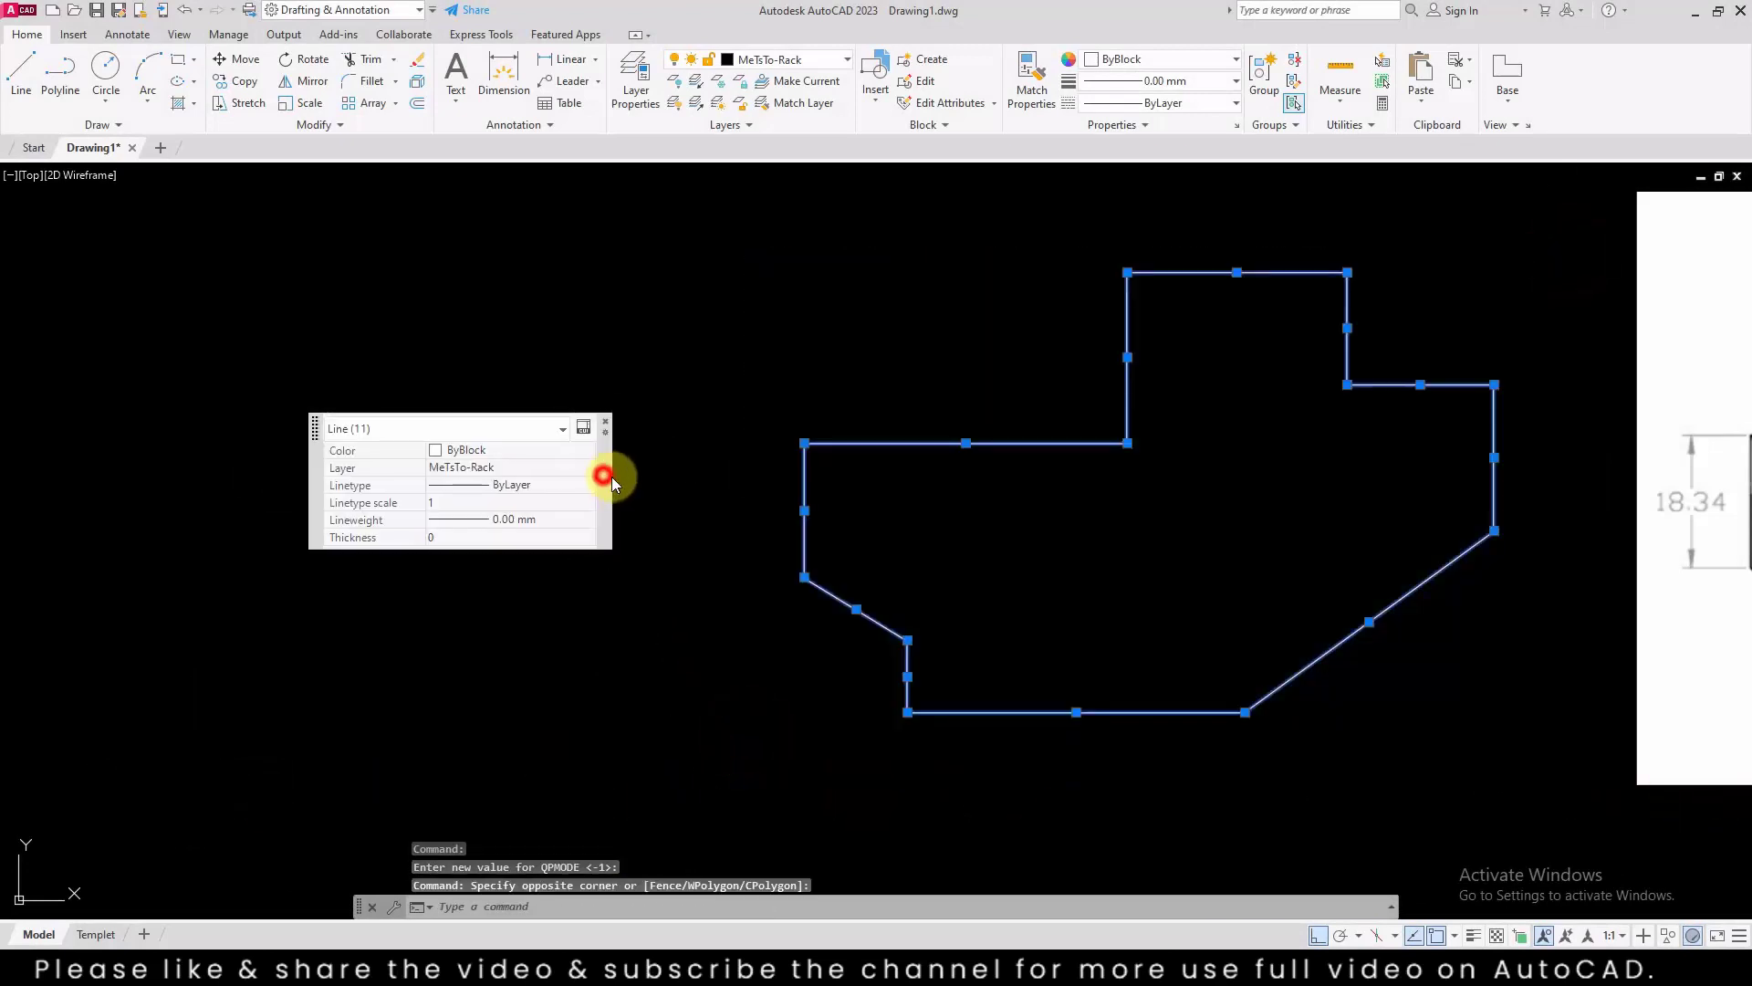
{"action": "left_click", "coordinate": [493, 452]}
Give the lines HIDDEN linetype at linetype scale 20 and change their colour to green
{"action": "scroll", "coordinate": [493, 452], "scroll_direction": "down", "scroll_amount": 1}
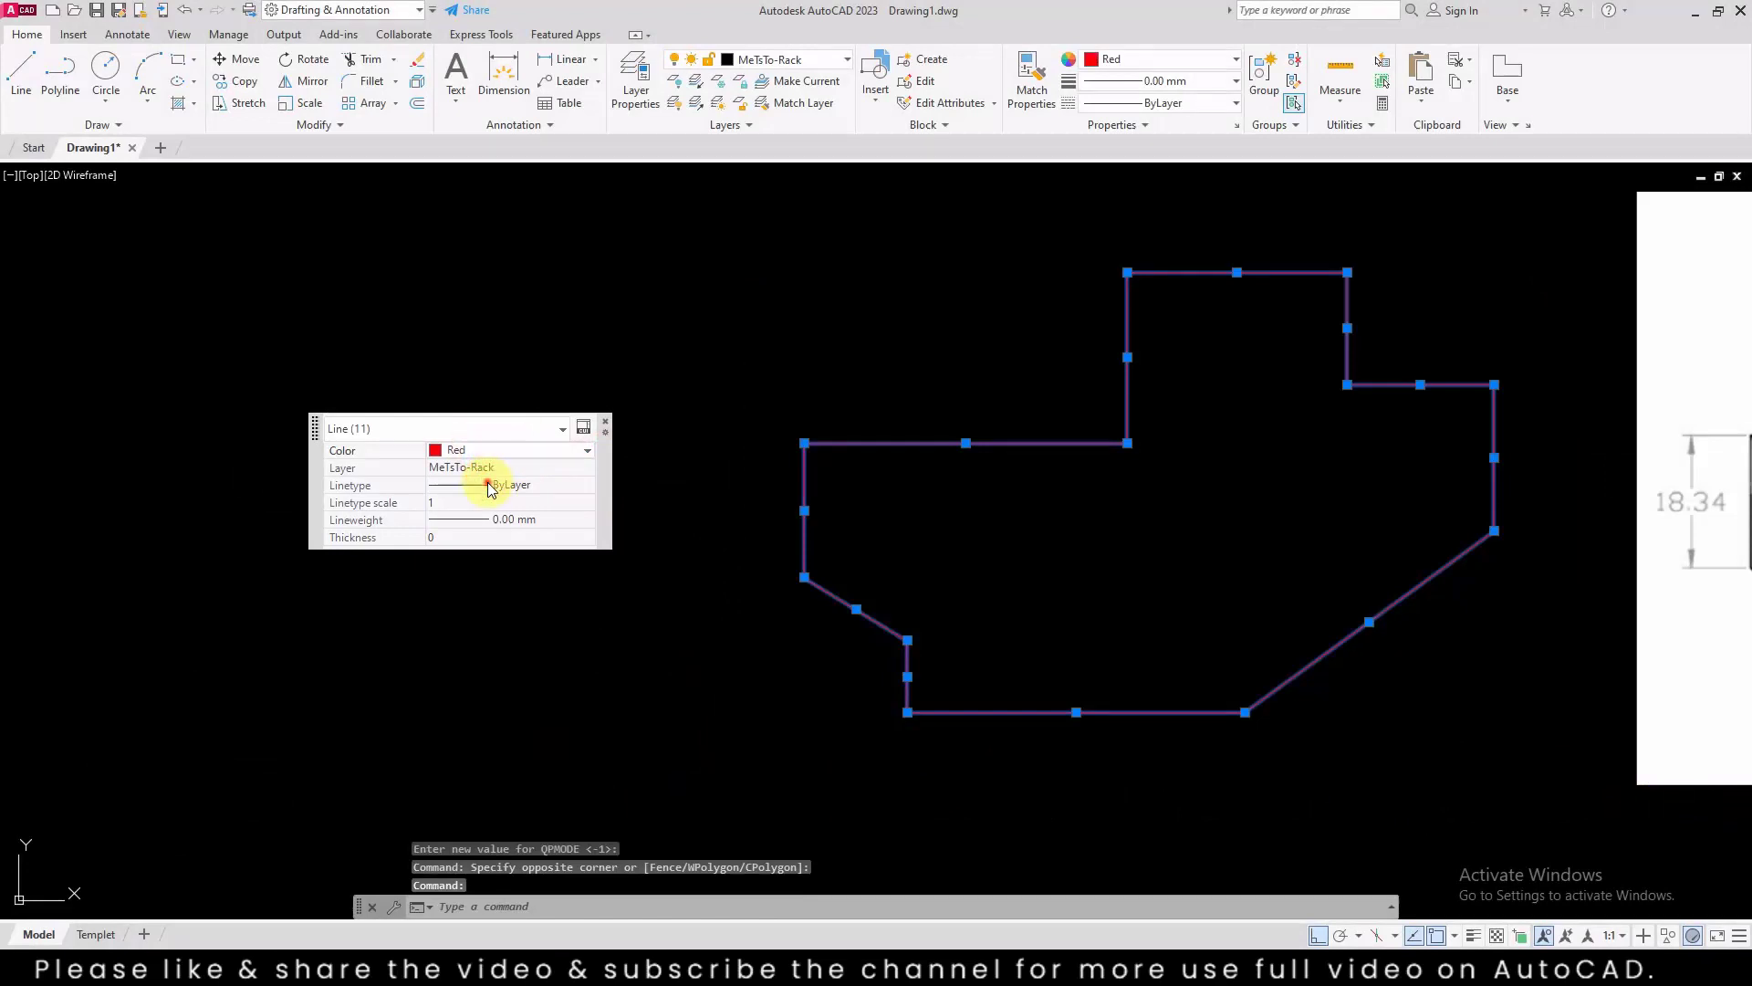
{"action": "scroll", "coordinate": [491, 489], "scroll_direction": "down", "scroll_amount": 3}
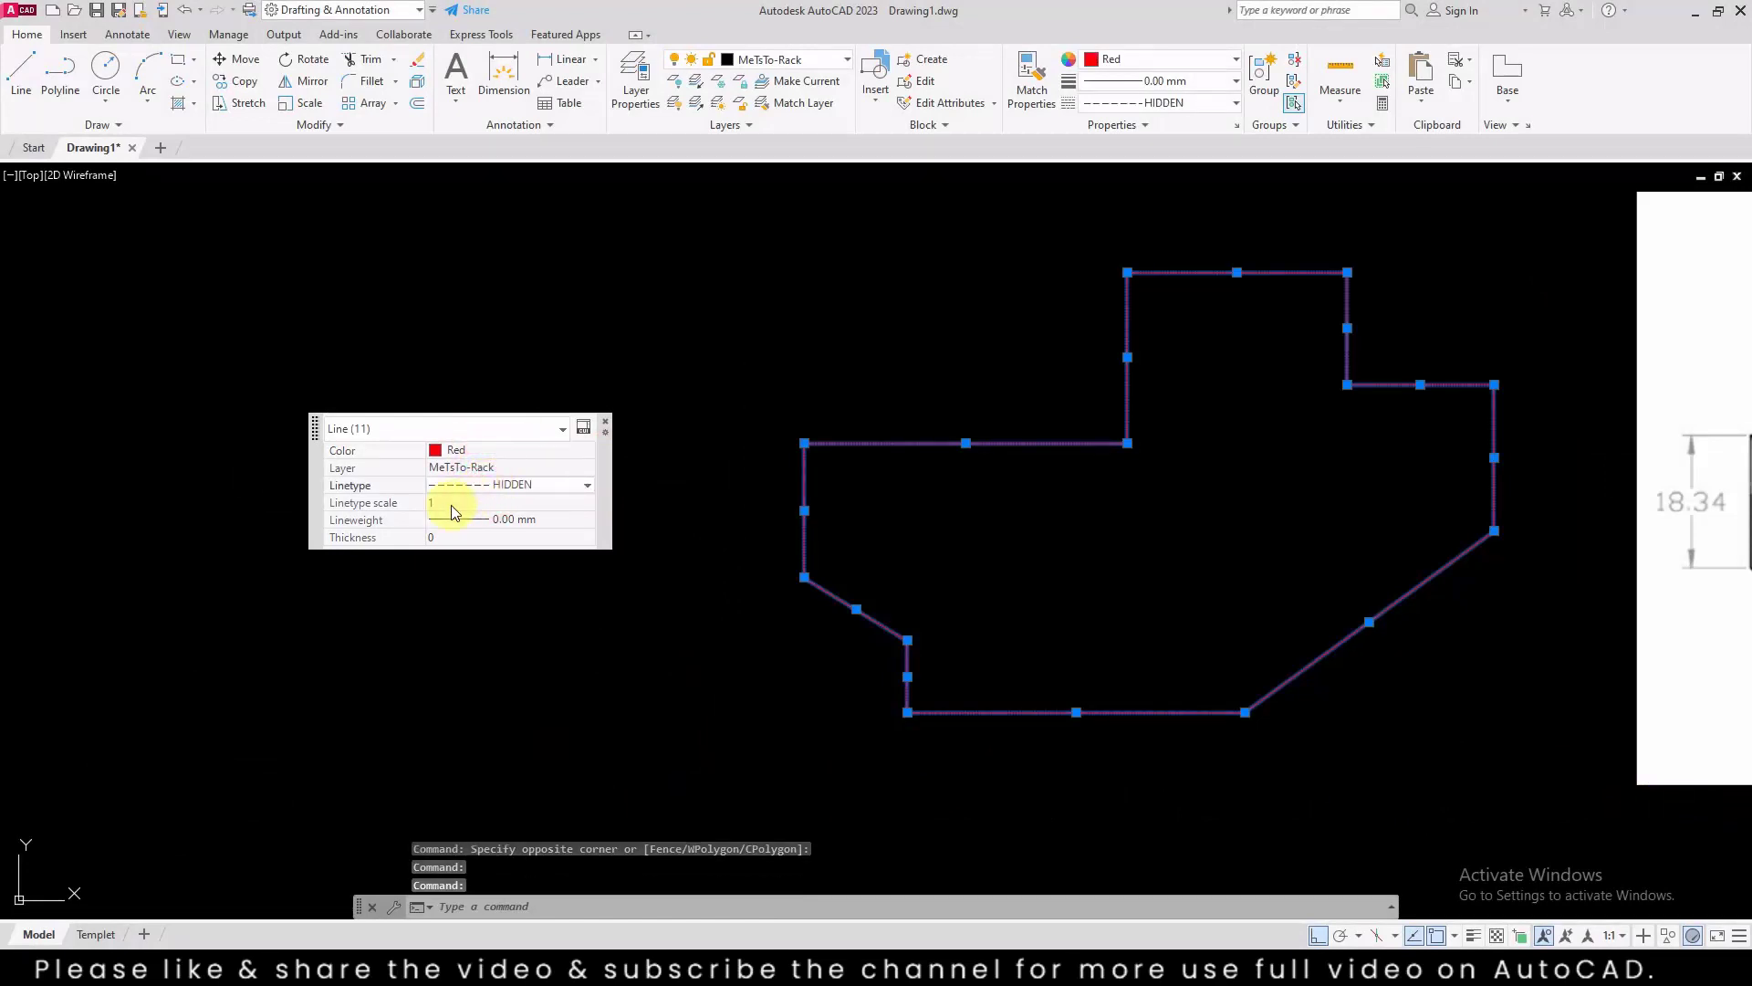
{"action": "type", "text": "20"}
{"action": "key", "text": "Return"}
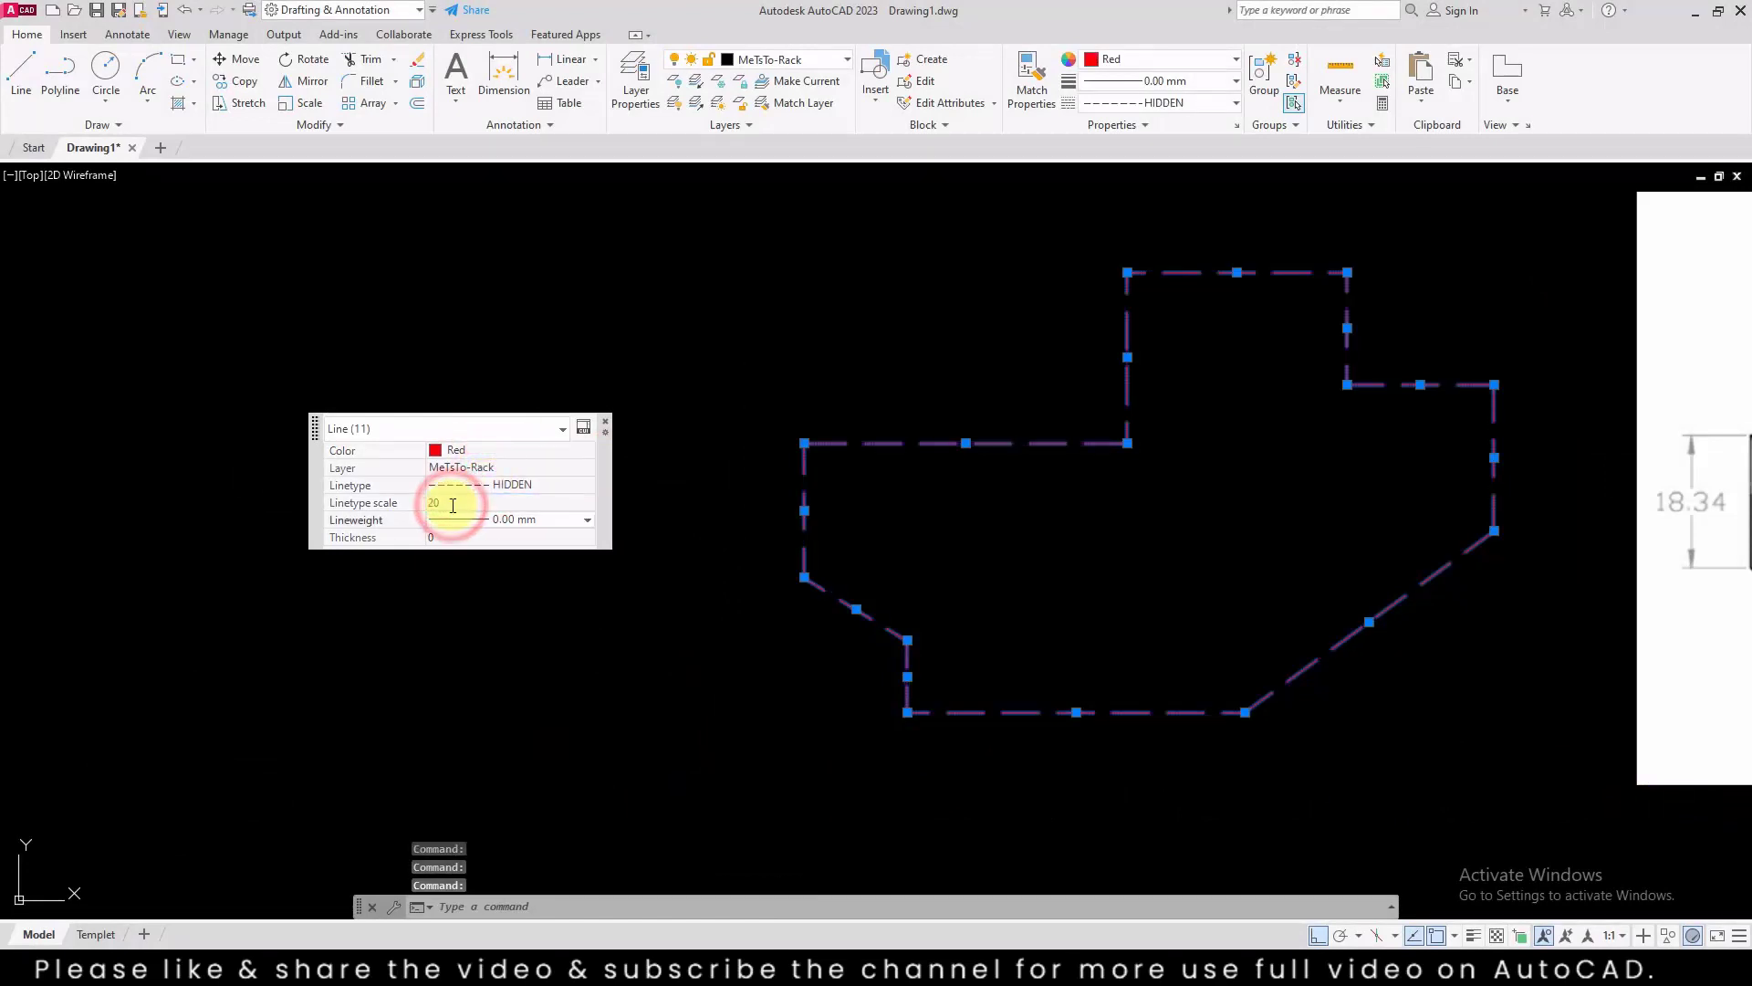
{"action": "scroll", "coordinate": [468, 447], "scroll_direction": "down", "scroll_amount": 2}
{"action": "left_click", "coordinate": [467, 447]}
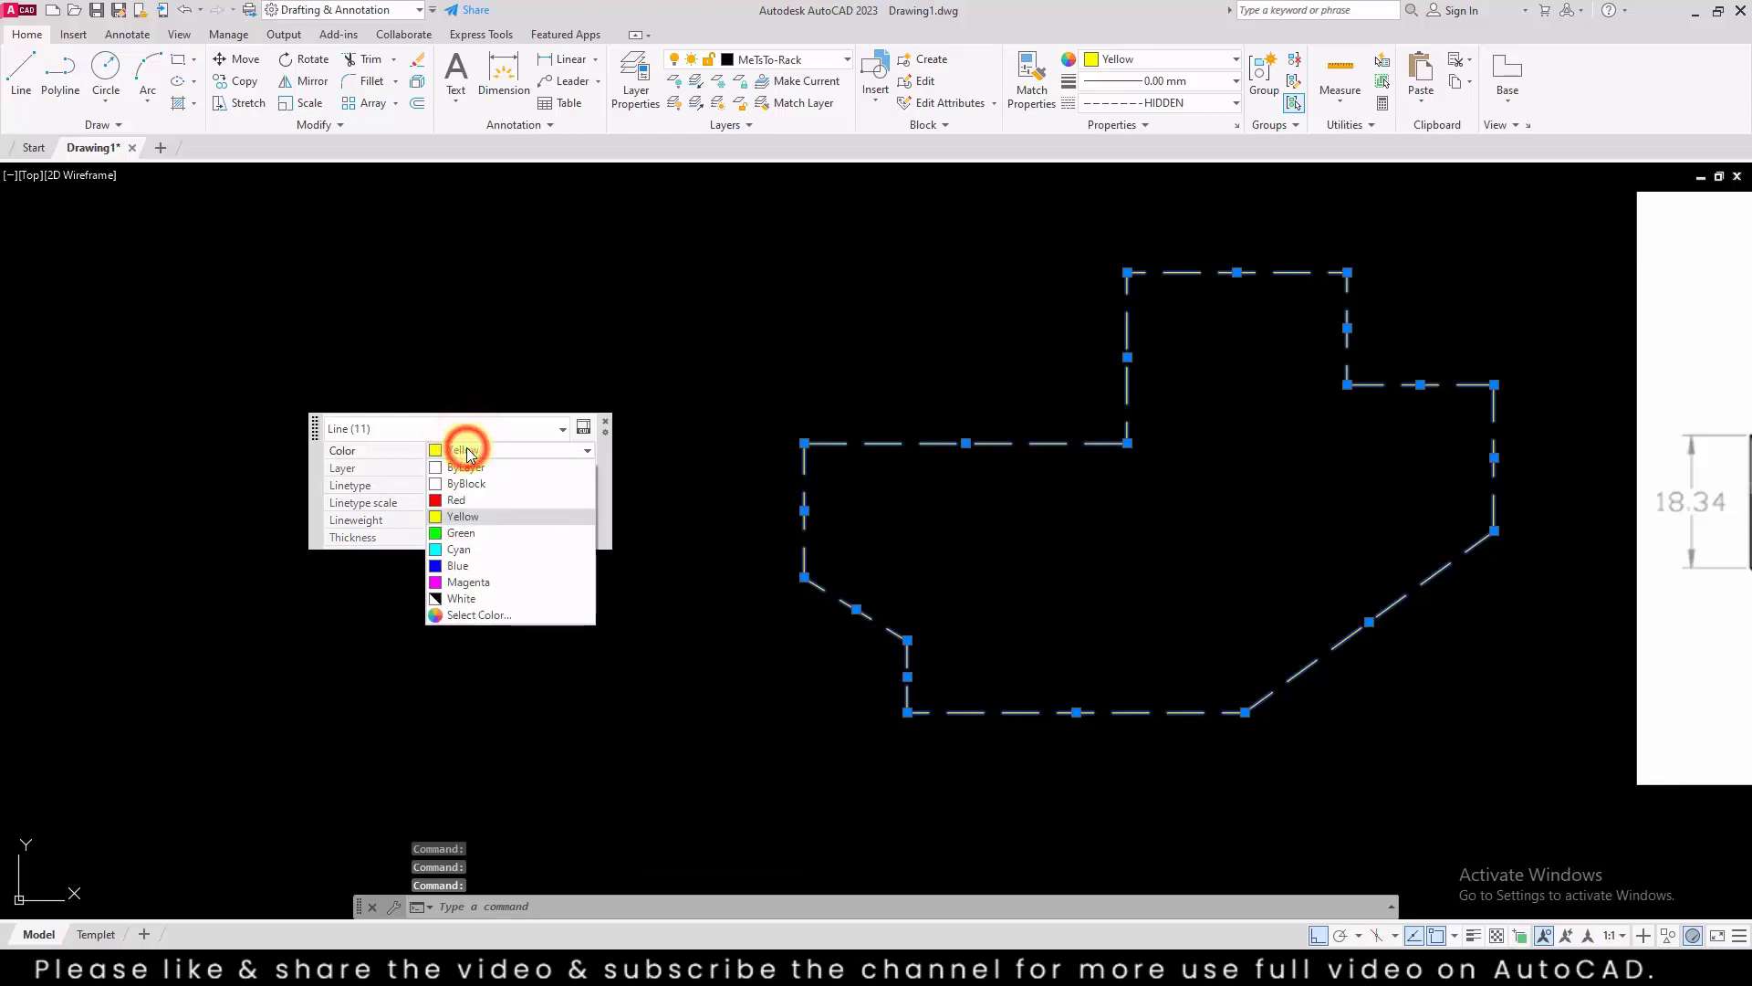
{"action": "left_click", "coordinate": [467, 447]}
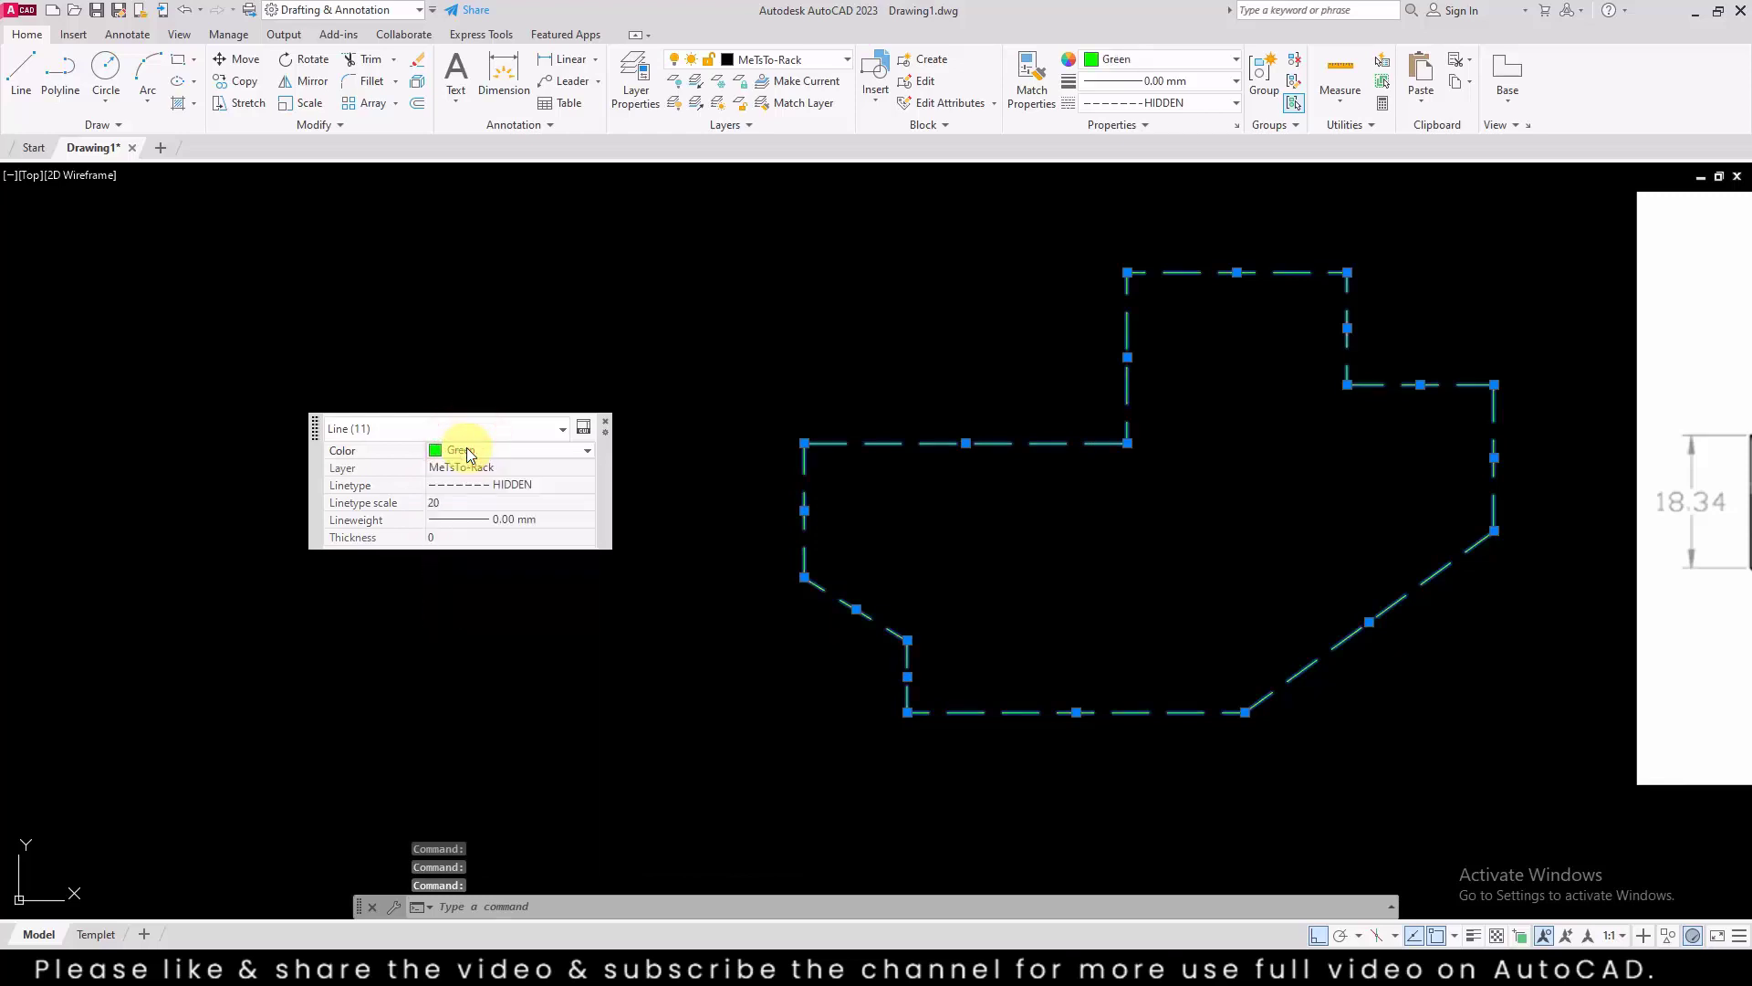
Customize Line quick properties: remove Lineweight and Thickness, add Length and Angle
{"action": "left_click", "coordinate": [606, 432]}
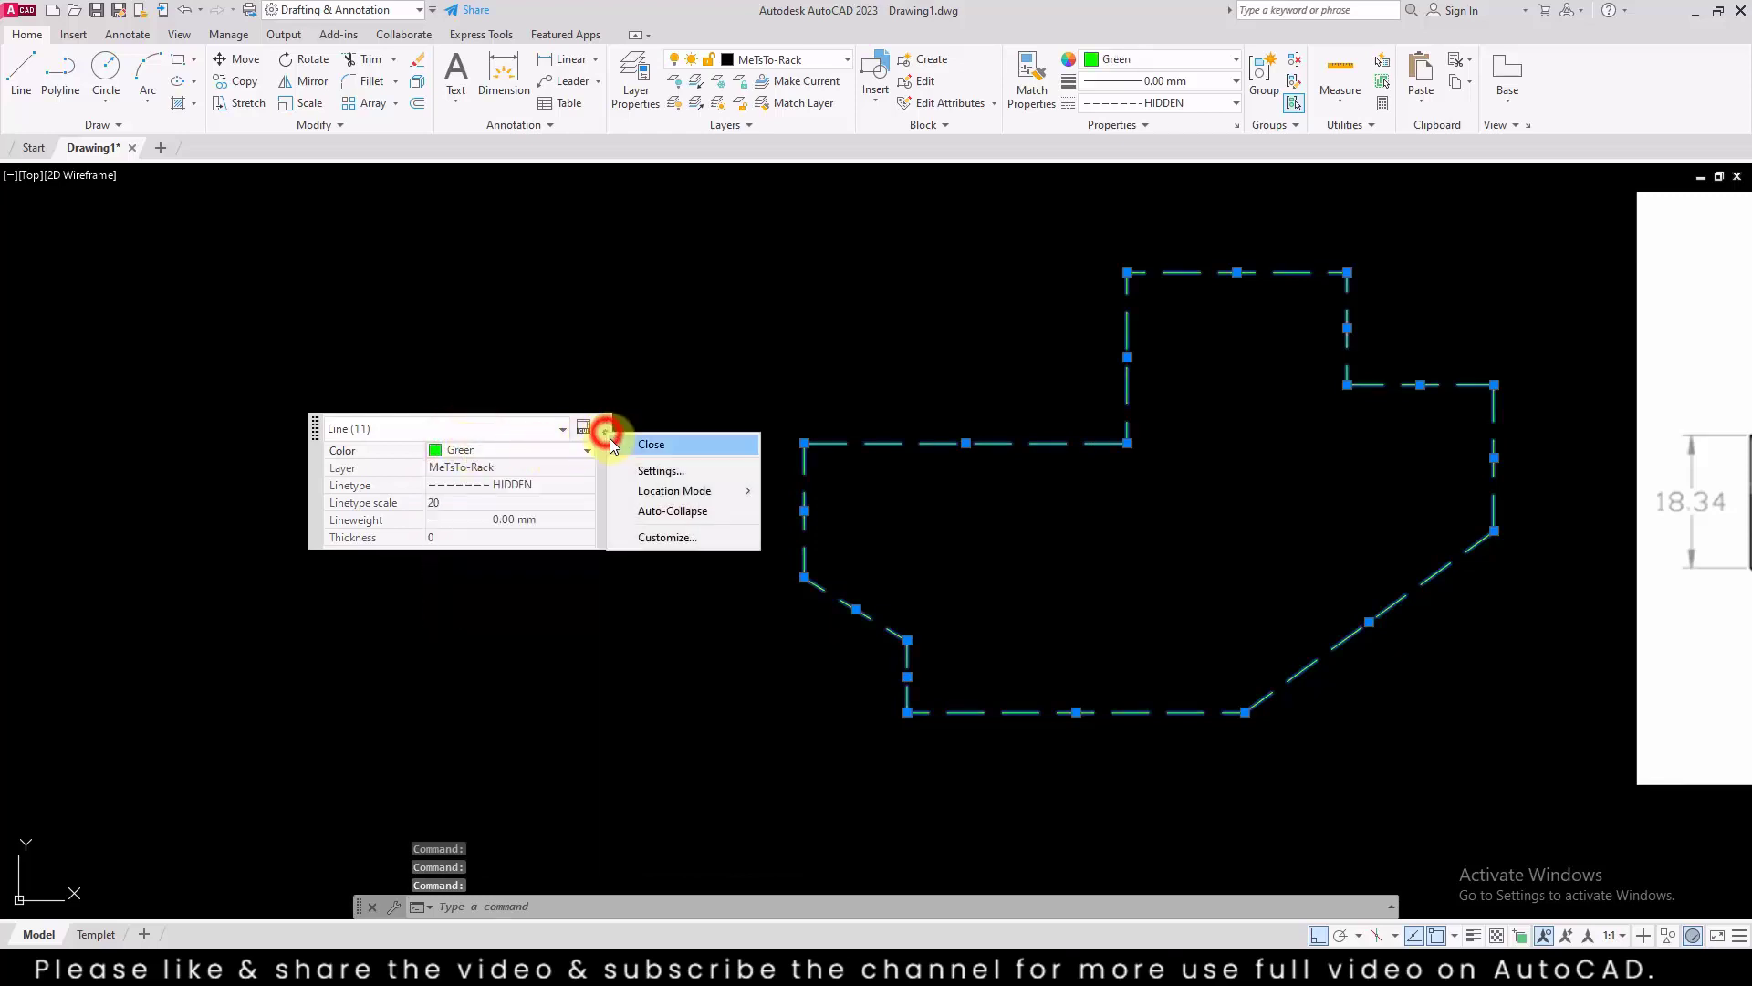
{"action": "left_click", "coordinate": [691, 537]}
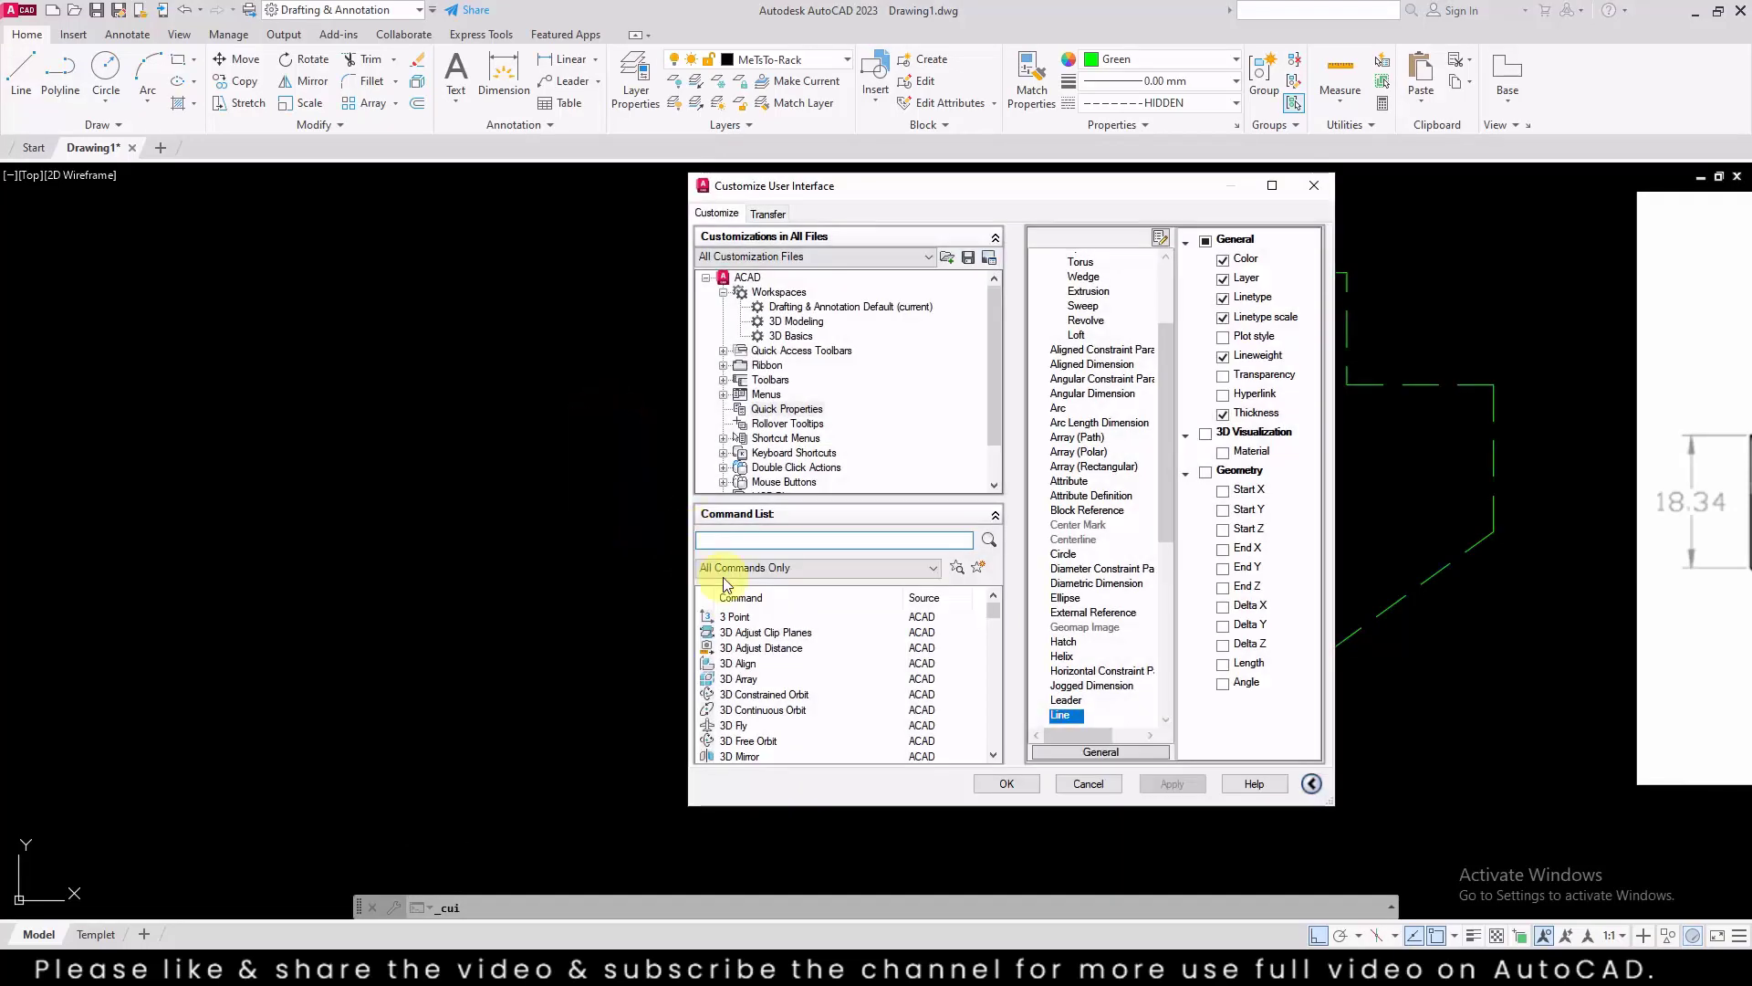
{"action": "left_click", "coordinate": [1223, 356]}
{"action": "left_click", "coordinate": [1223, 414]}
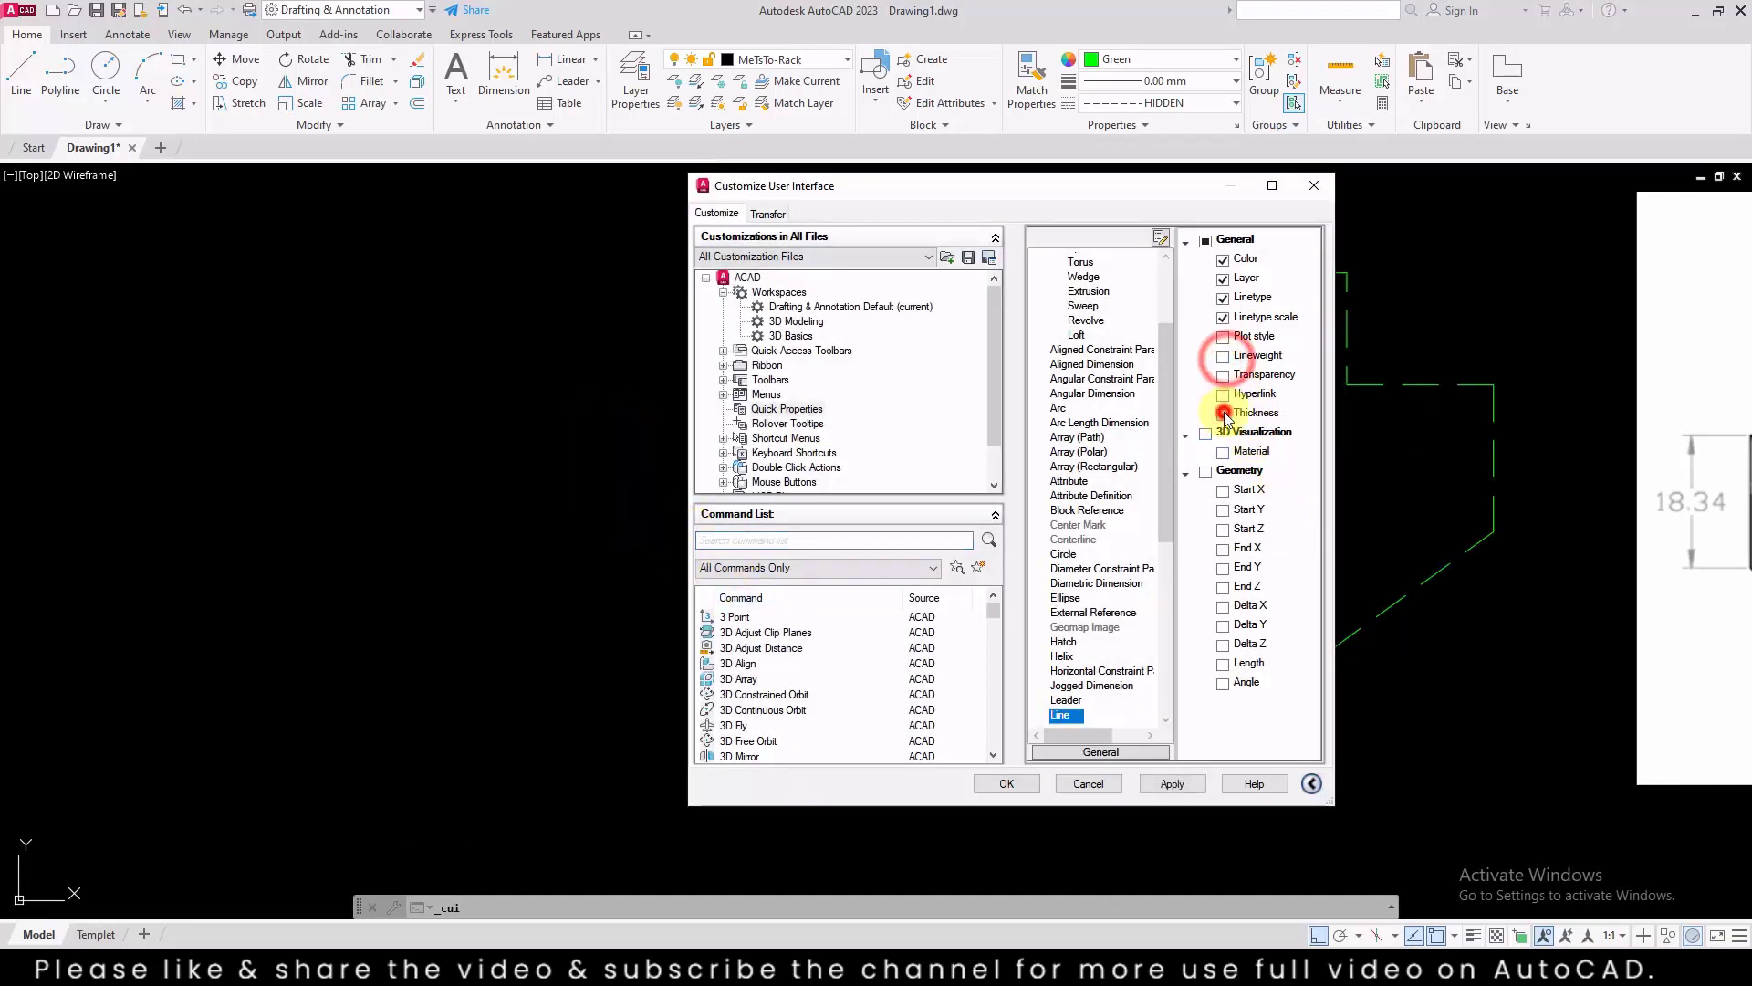
{"action": "left_click", "coordinate": [1224, 685]}
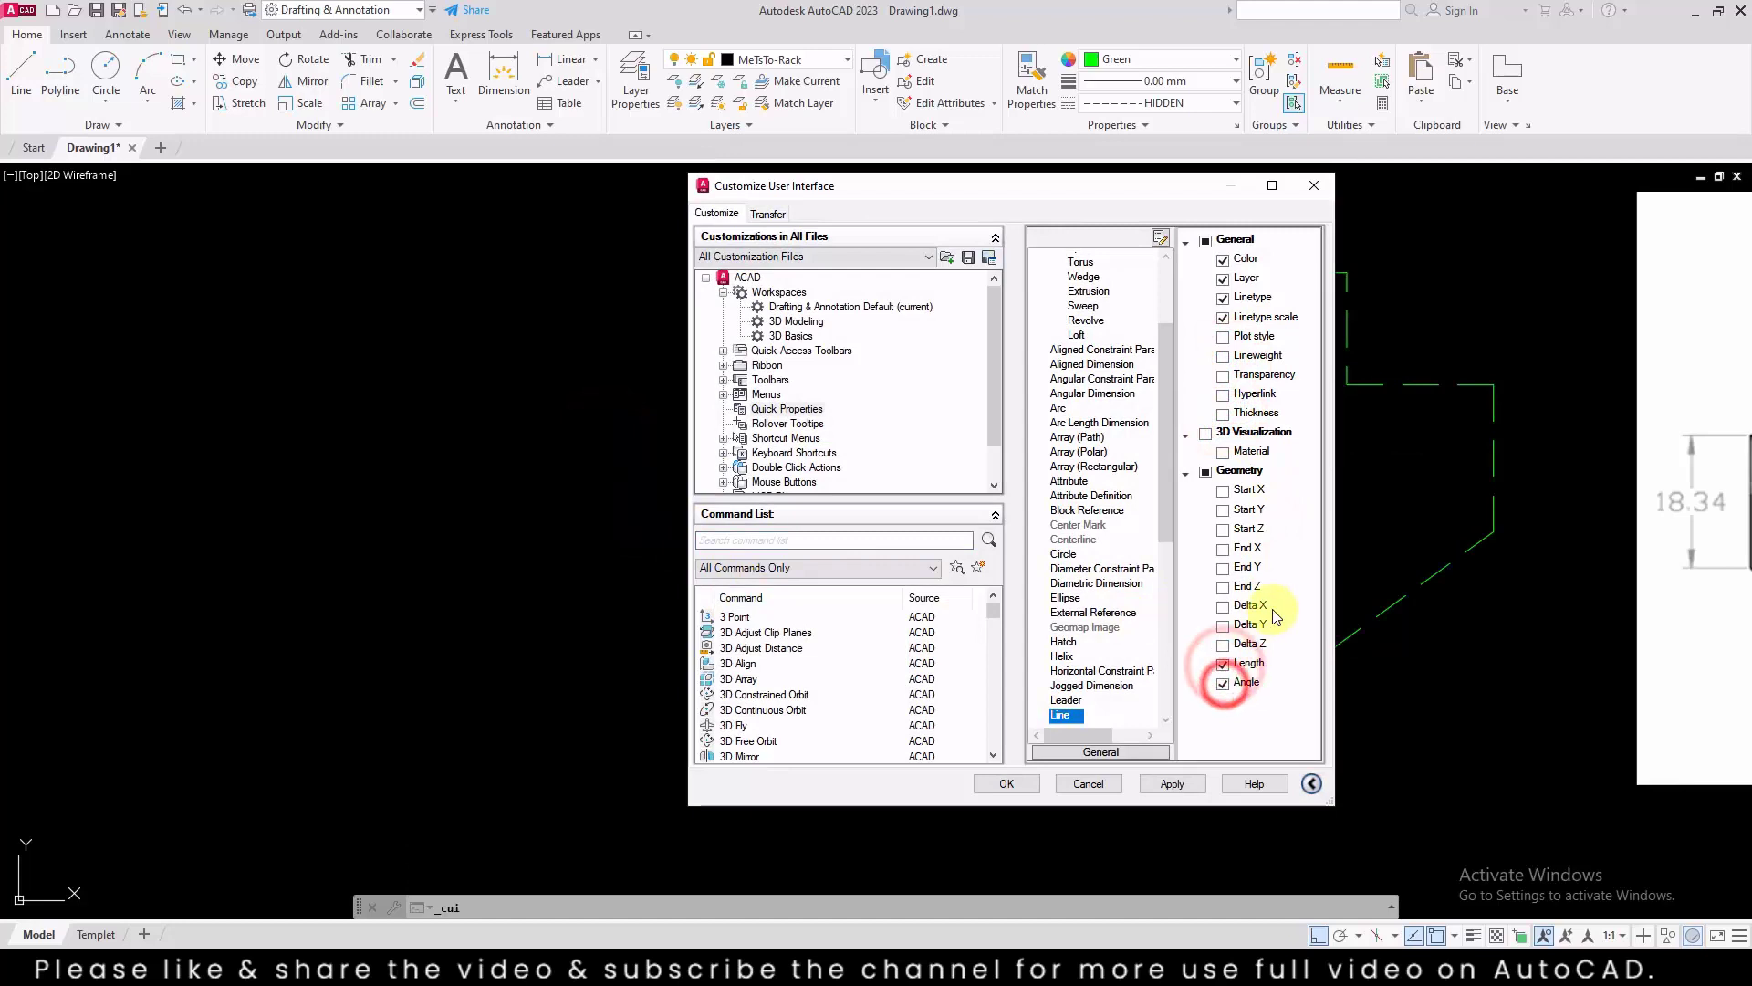
{"action": "left_click", "coordinate": [1174, 784]}
{"action": "left_click", "coordinate": [1015, 784]}
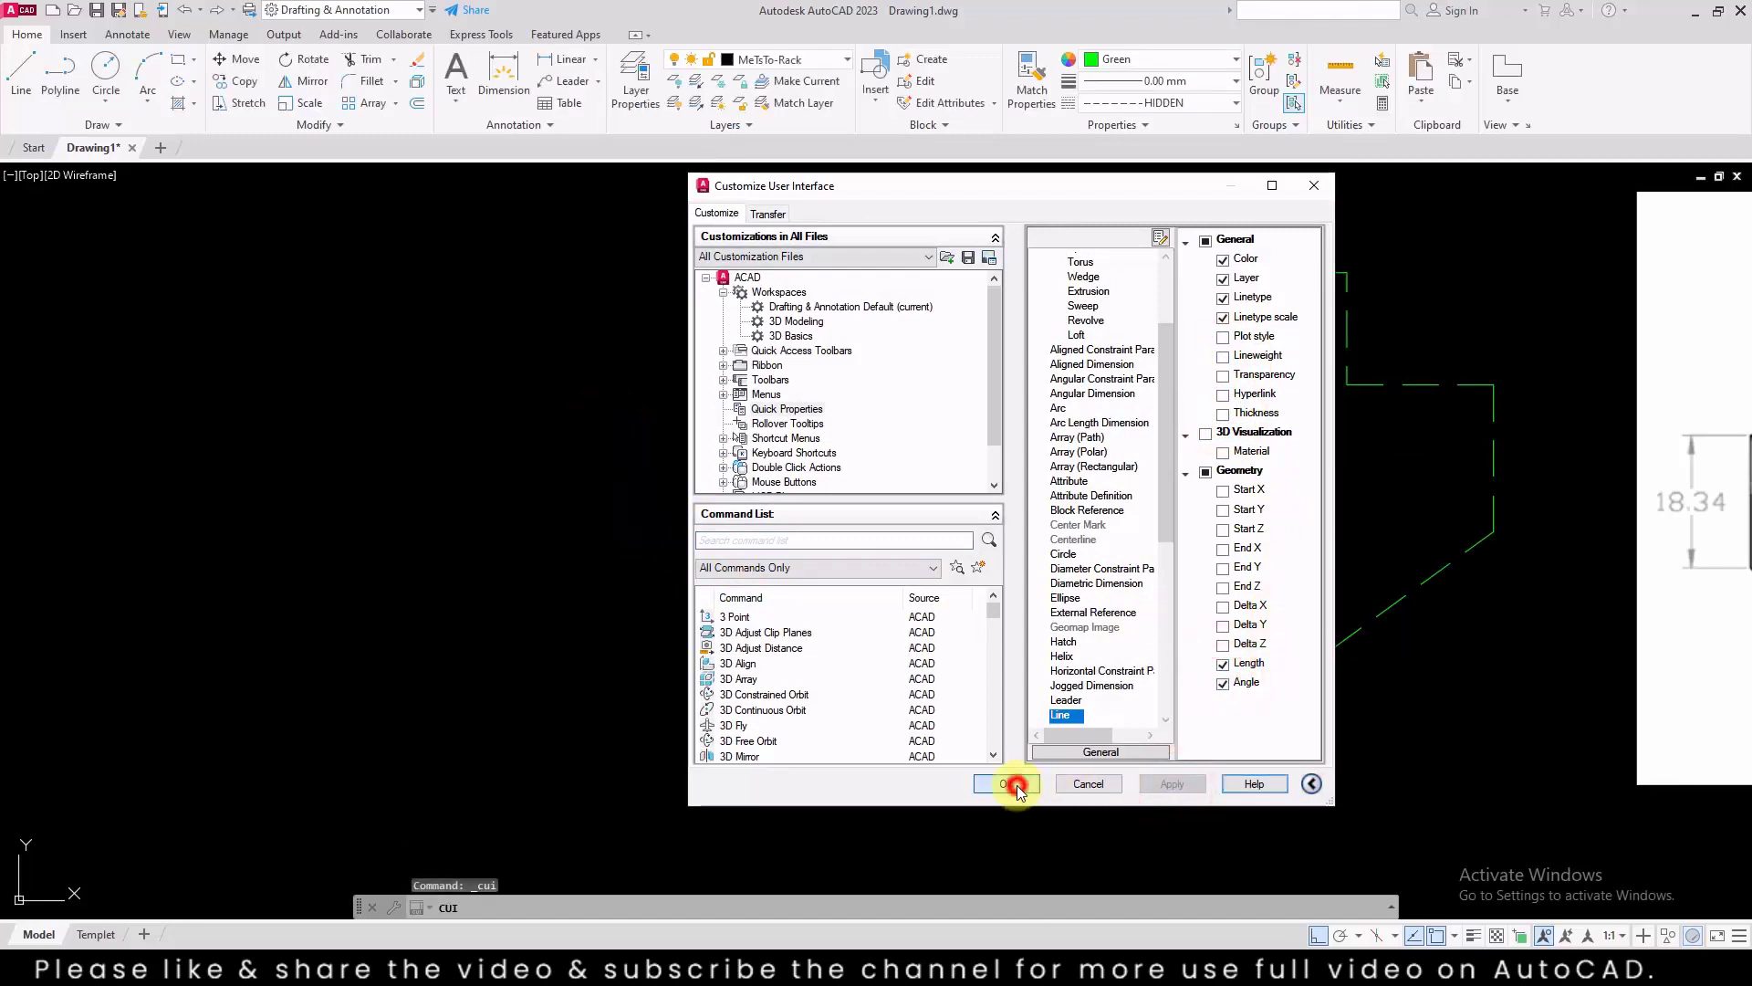
Reselect the dashed outline lines to check the new quick properties, then deselect them
{"action": "left_click", "coordinate": [723, 237]}
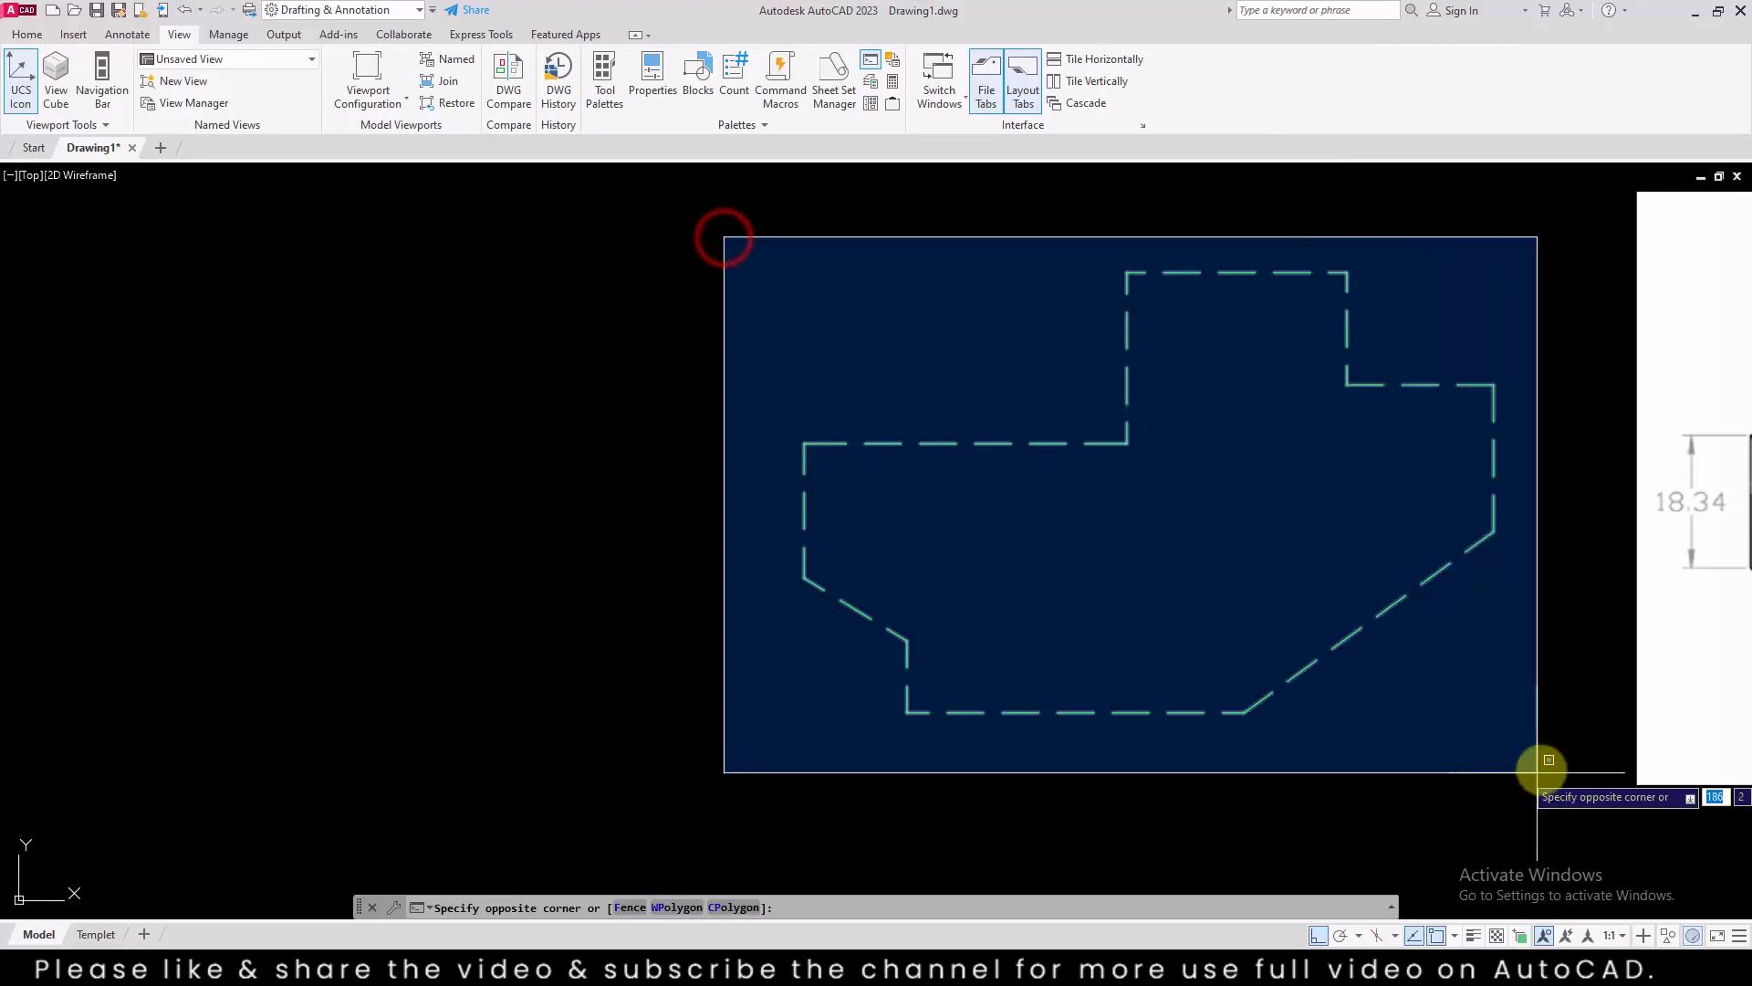
{"action": "left_click", "coordinate": [1548, 759]}
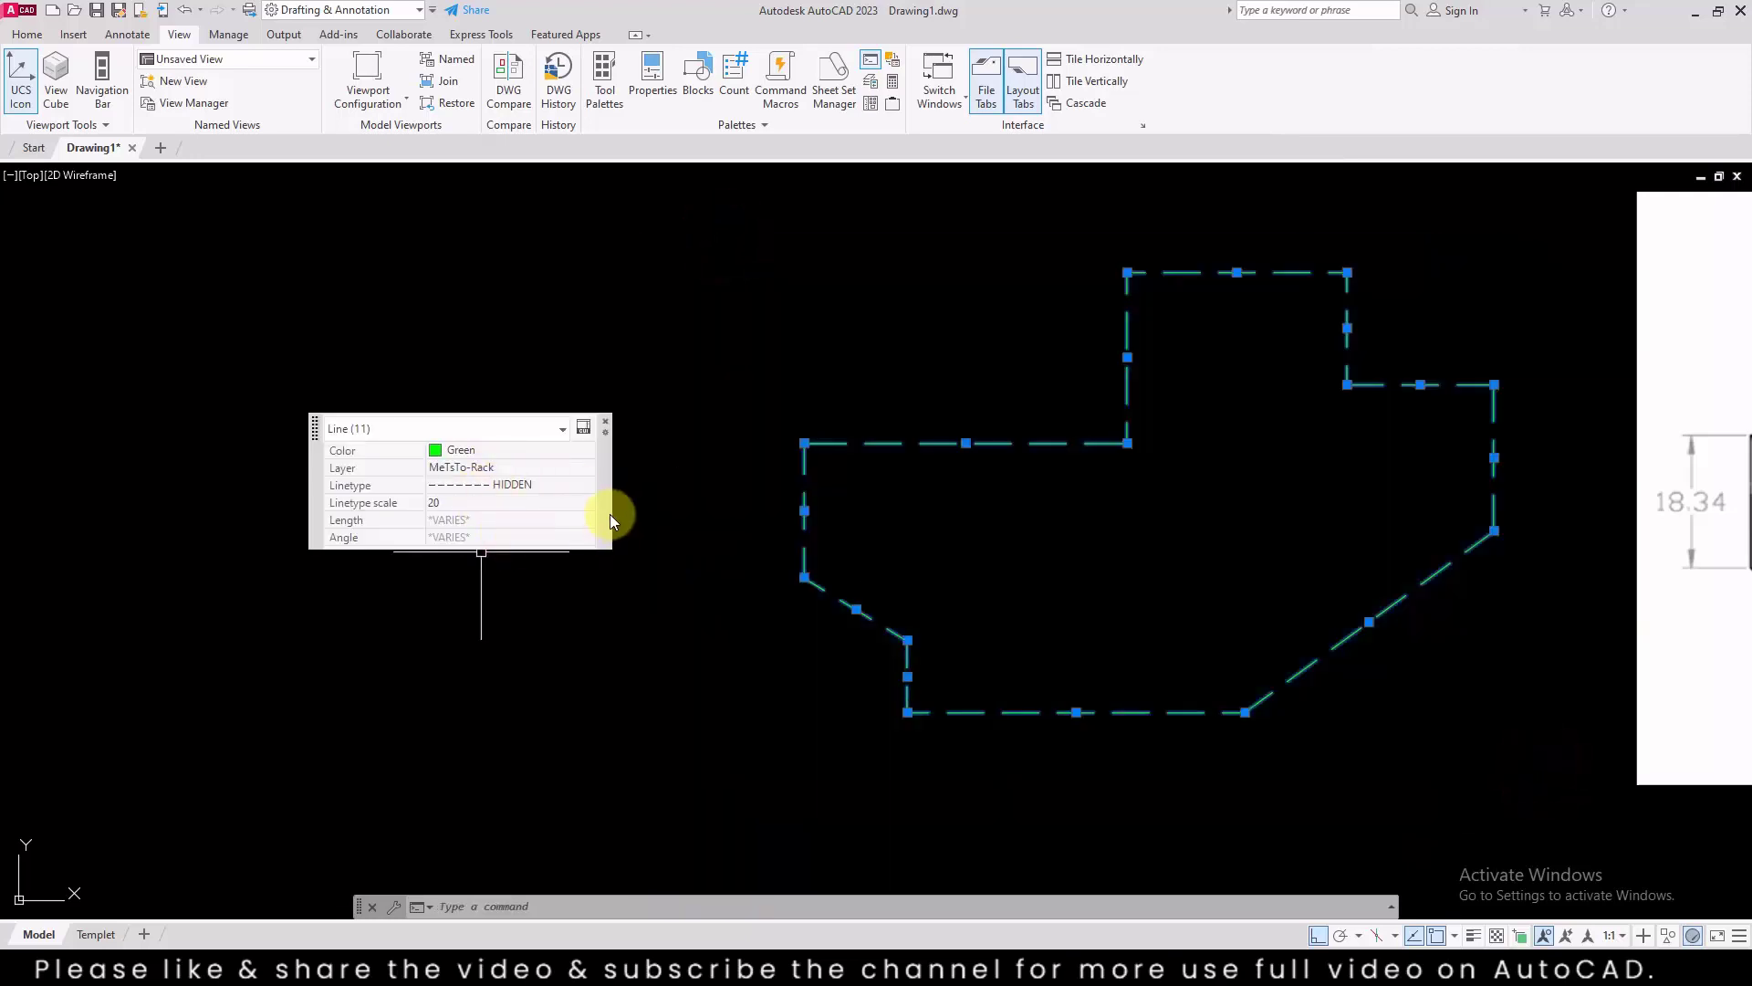
{"action": "key", "text": "Escape"}
{"action": "left_click", "coordinate": [1423, 801]}
{"action": "left_click", "coordinate": [727, 274]}
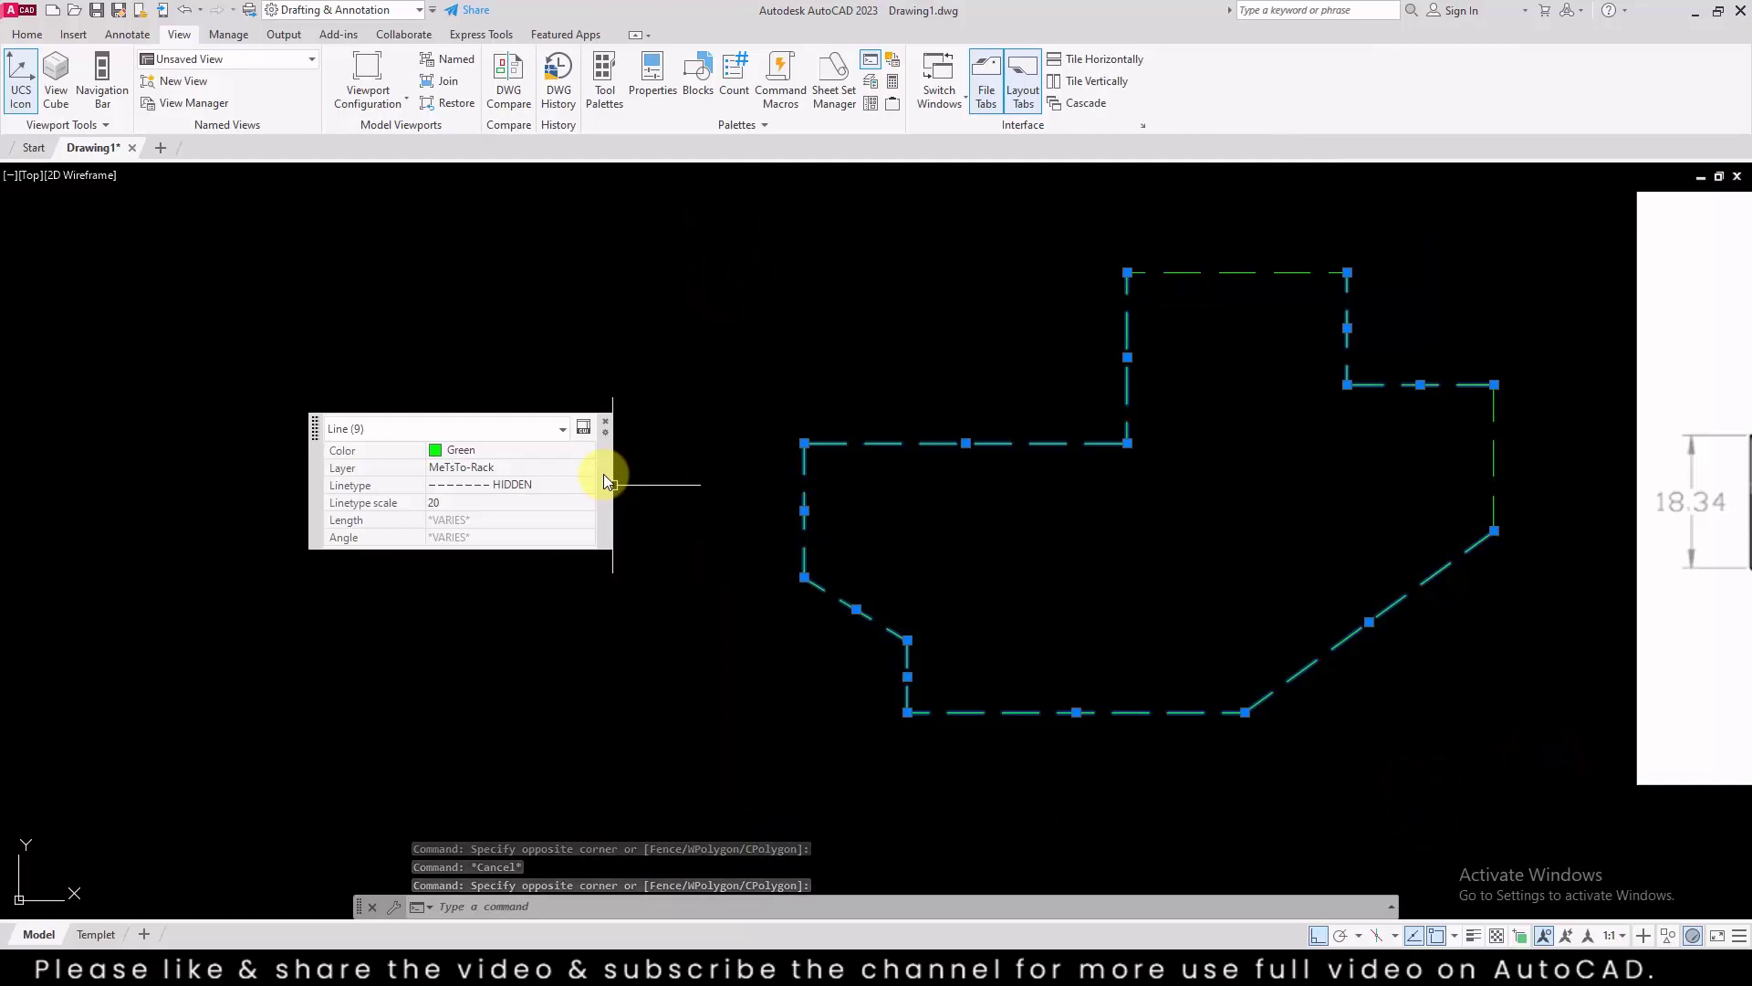
{"action": "key", "text": "Escape"}
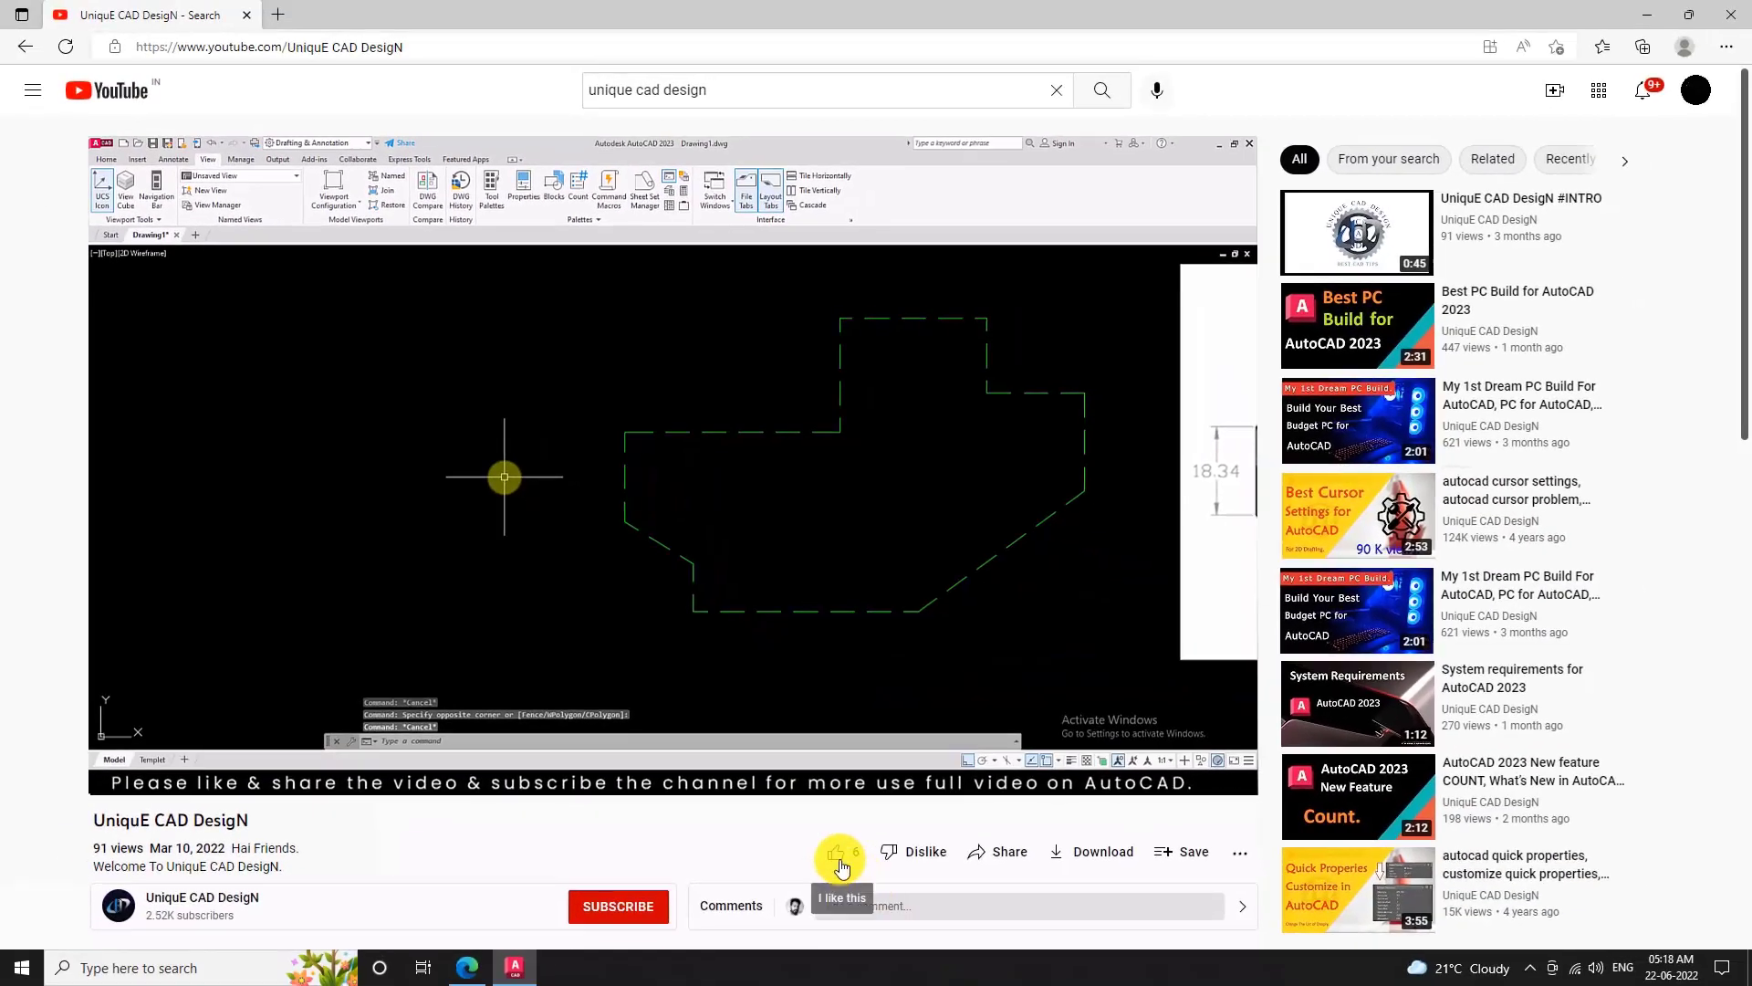
Like the video and subscribe to the channel
{"action": "left_click", "coordinate": [838, 859]}
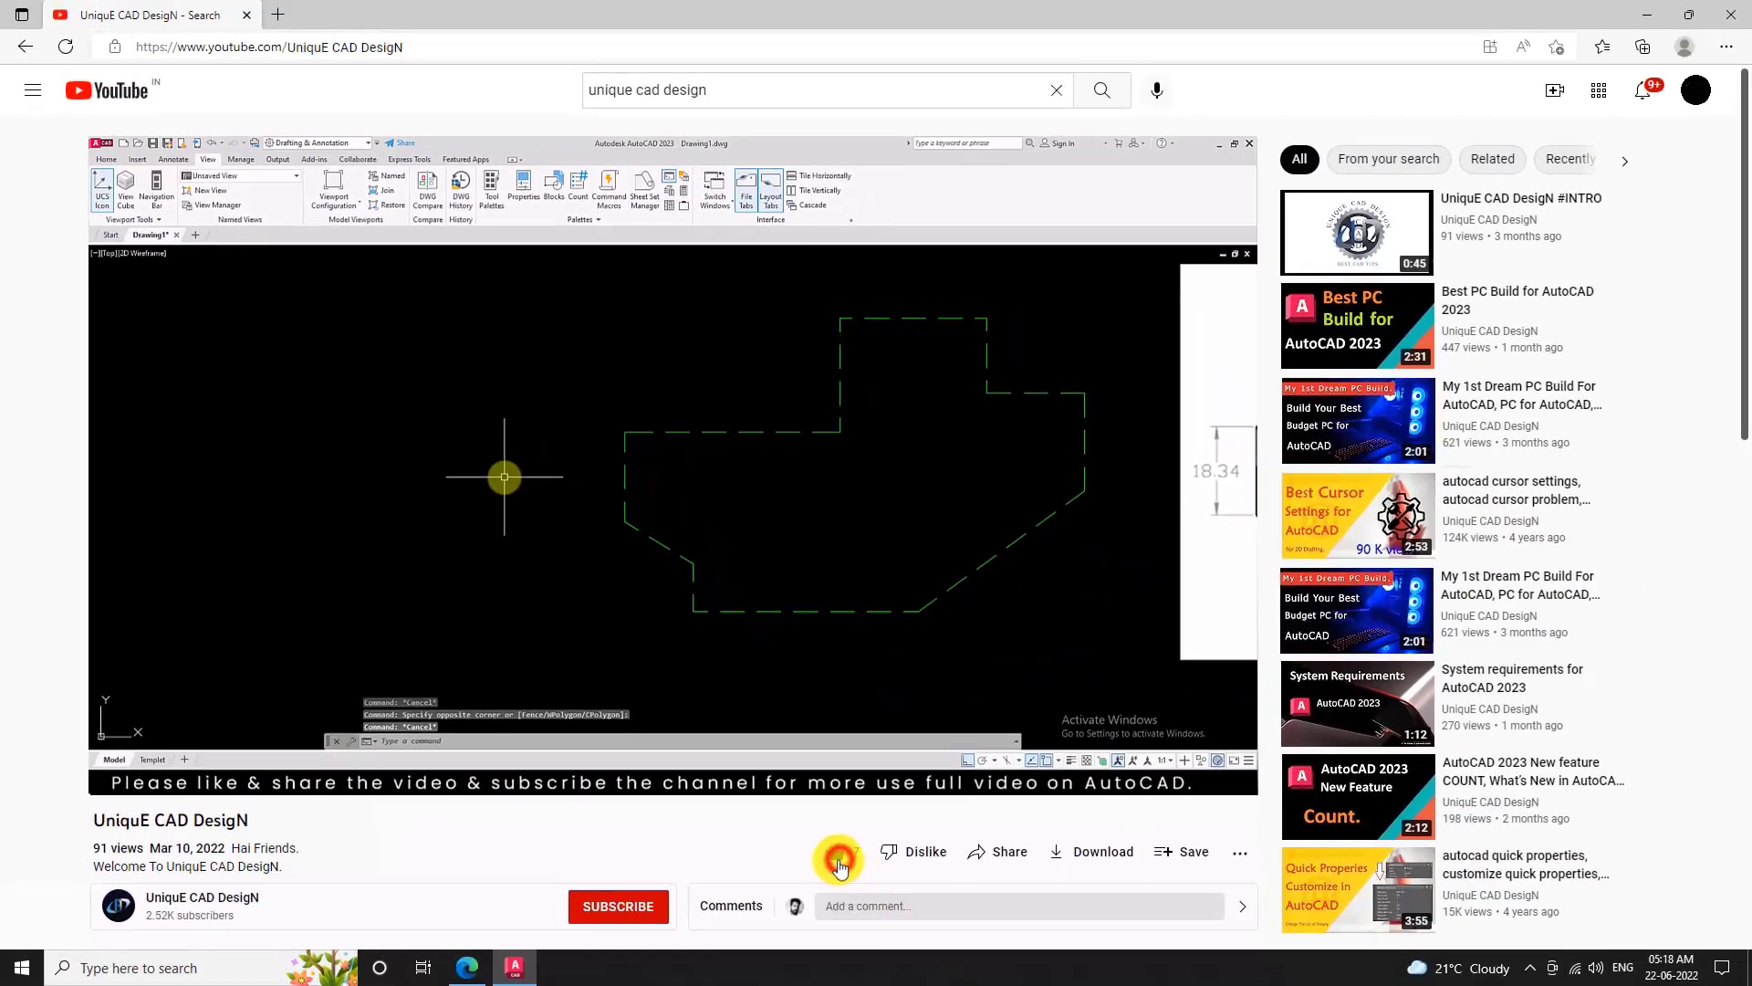
{"action": "left_click", "coordinate": [650, 909]}
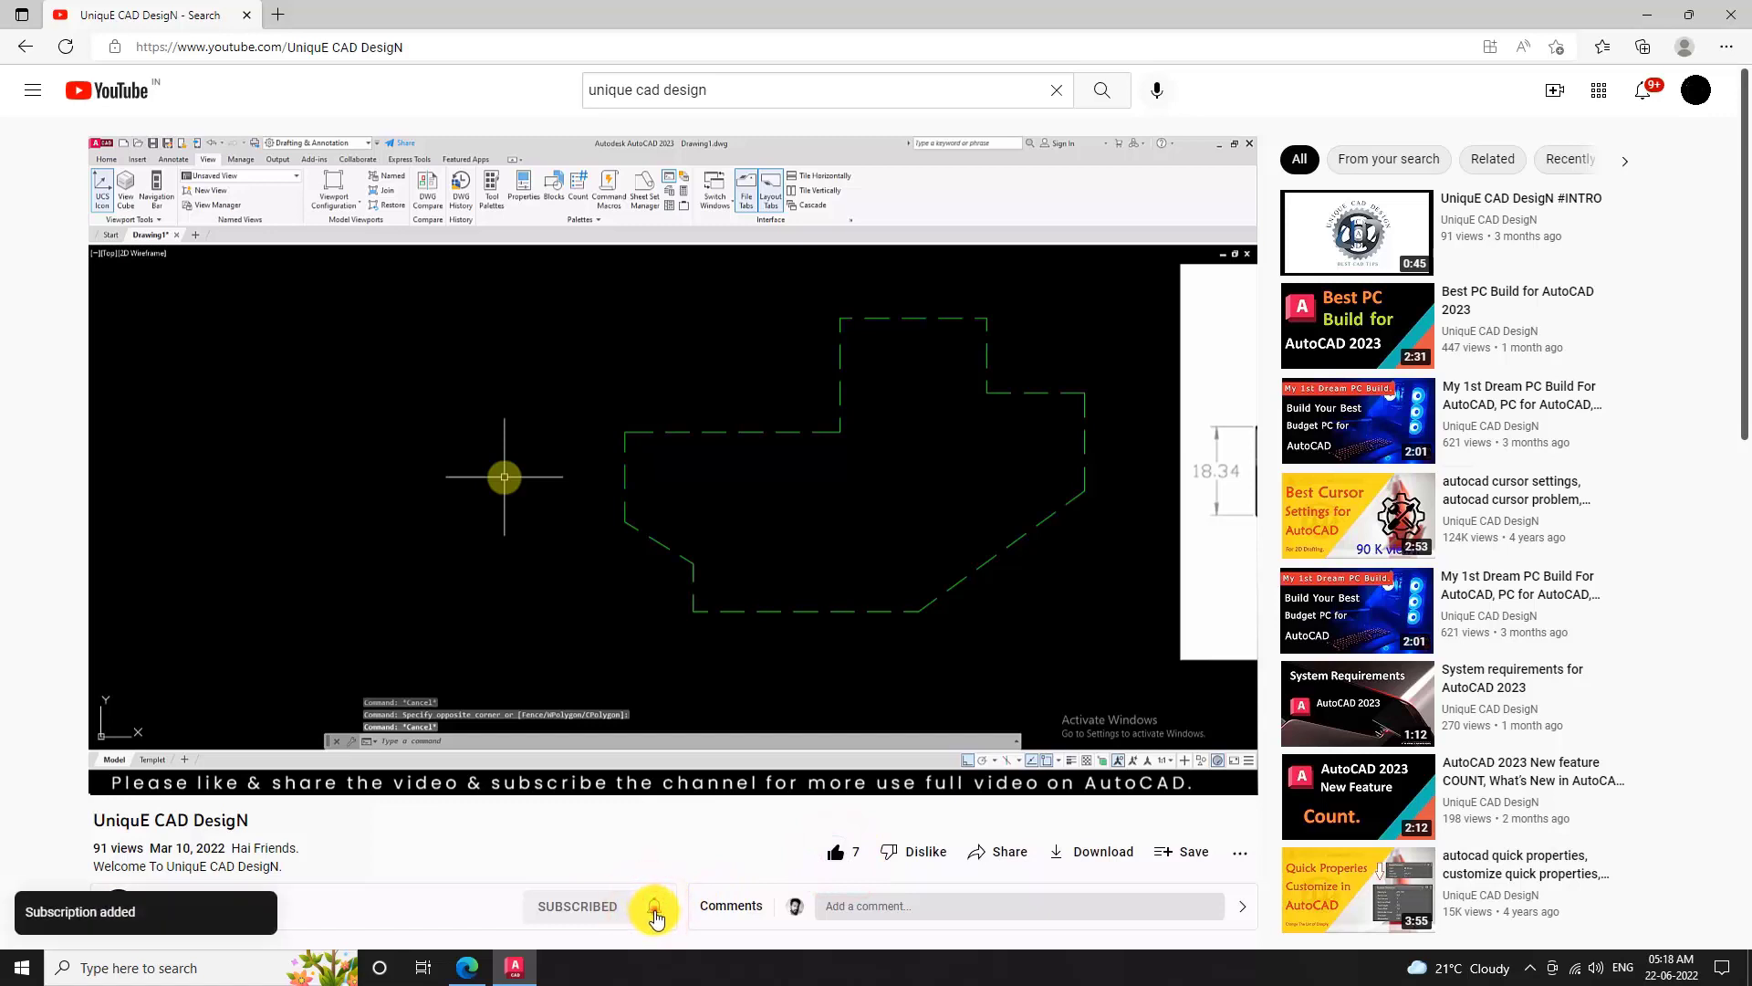